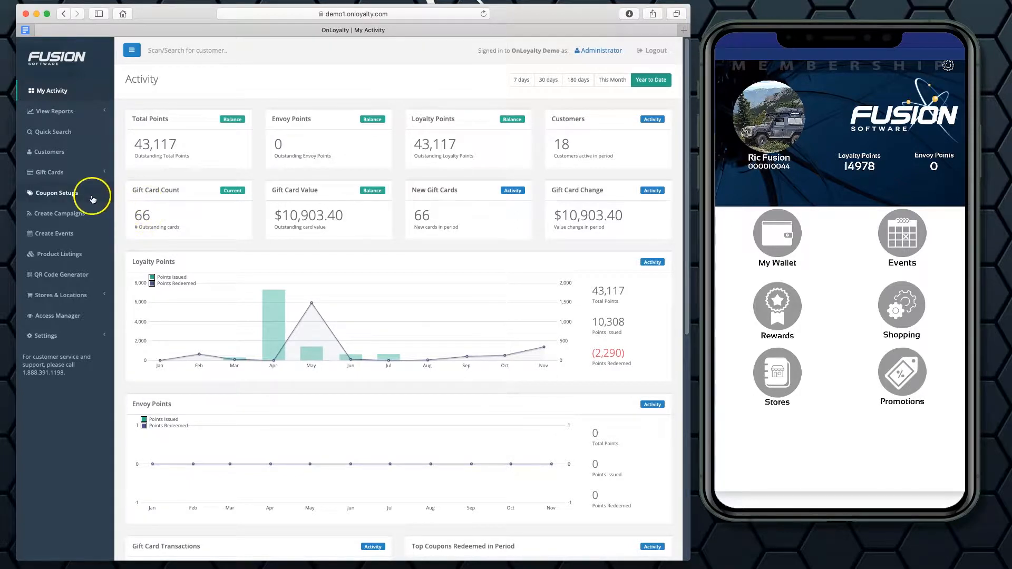
- Create a new coupon setup and give it the internal name "15% off store"
click(64, 220)
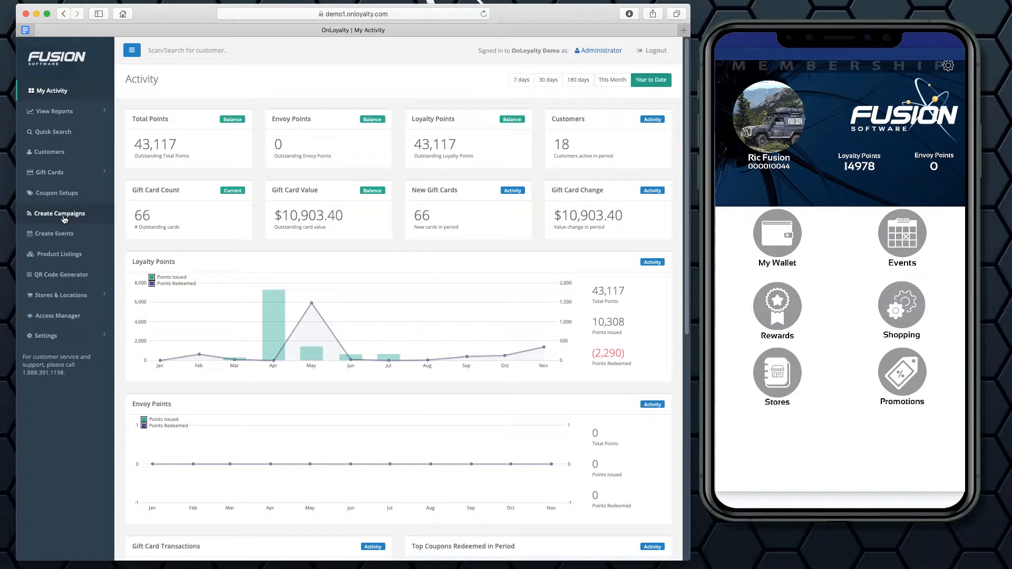
click(65, 195)
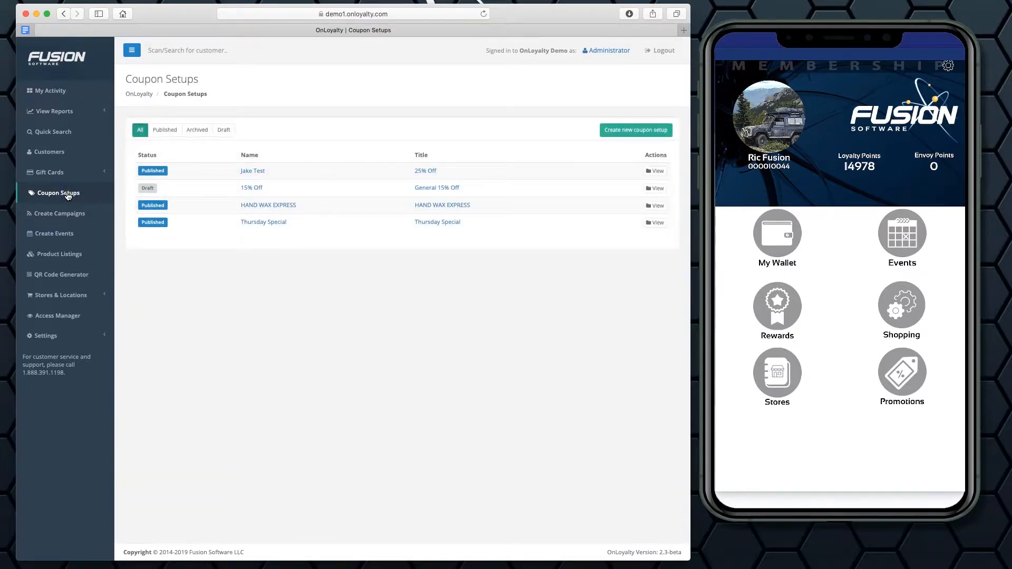
click(220, 254)
click(635, 130)
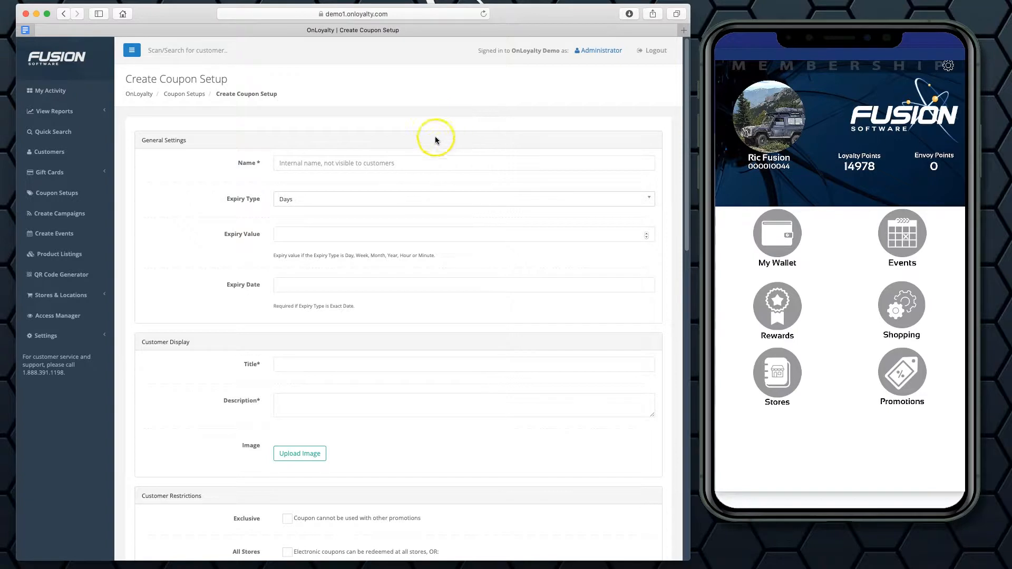
click(384, 163)
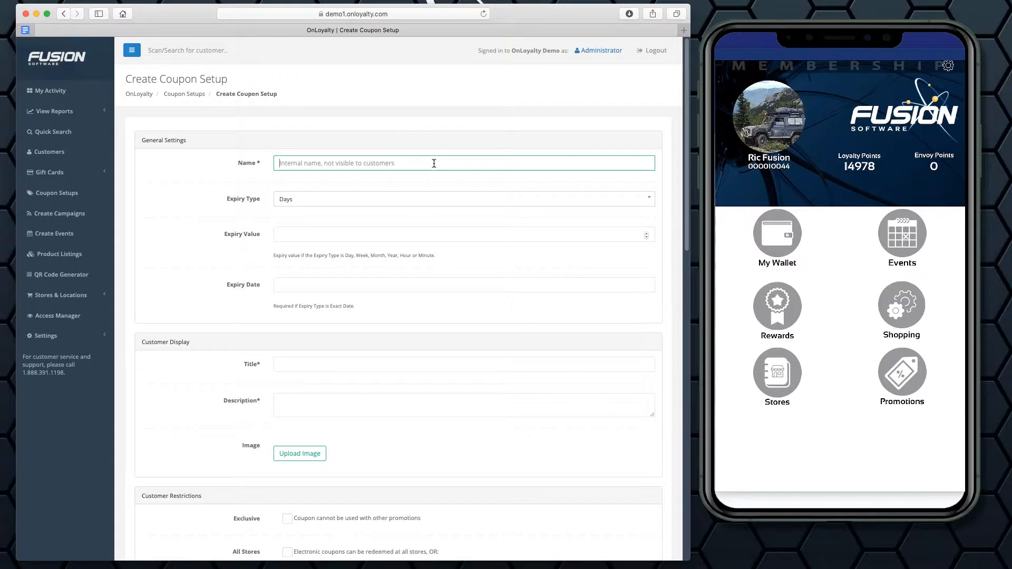
text(15% off store)
- Set the coupon's expiry type to Days with an expiry value of 7
click(311, 198)
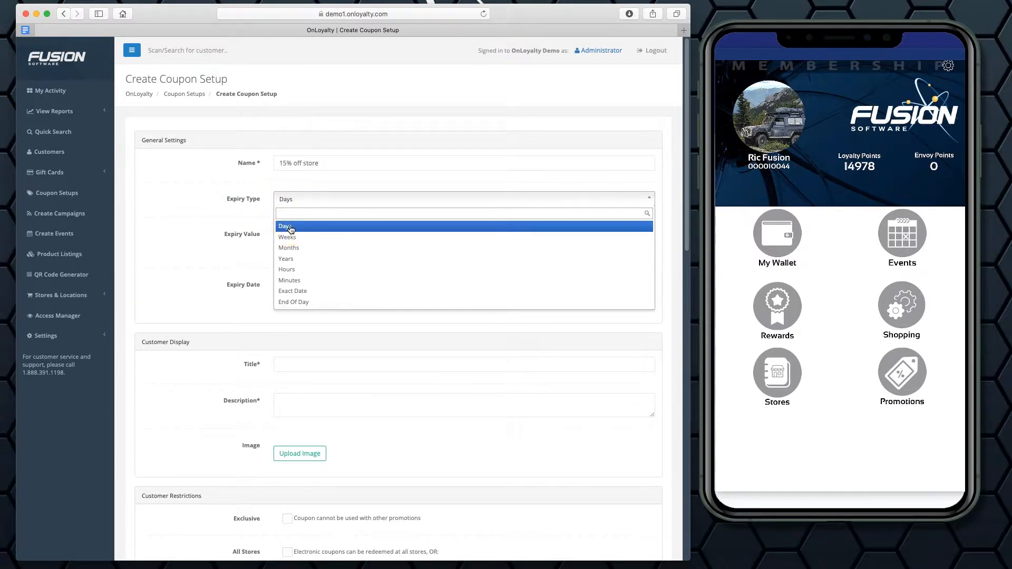
click(290, 228)
click(293, 233)
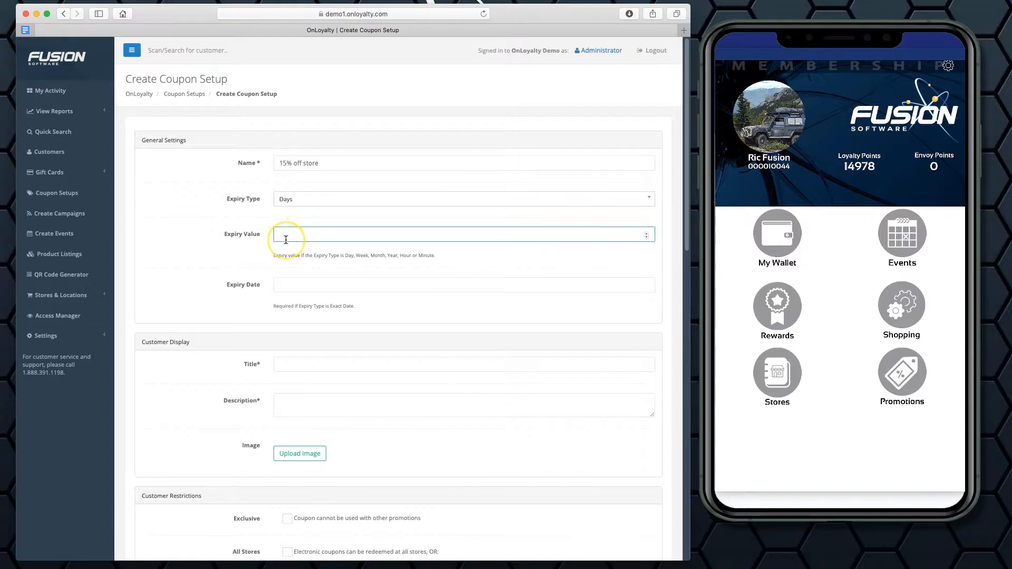
text(7)
click(211, 241)
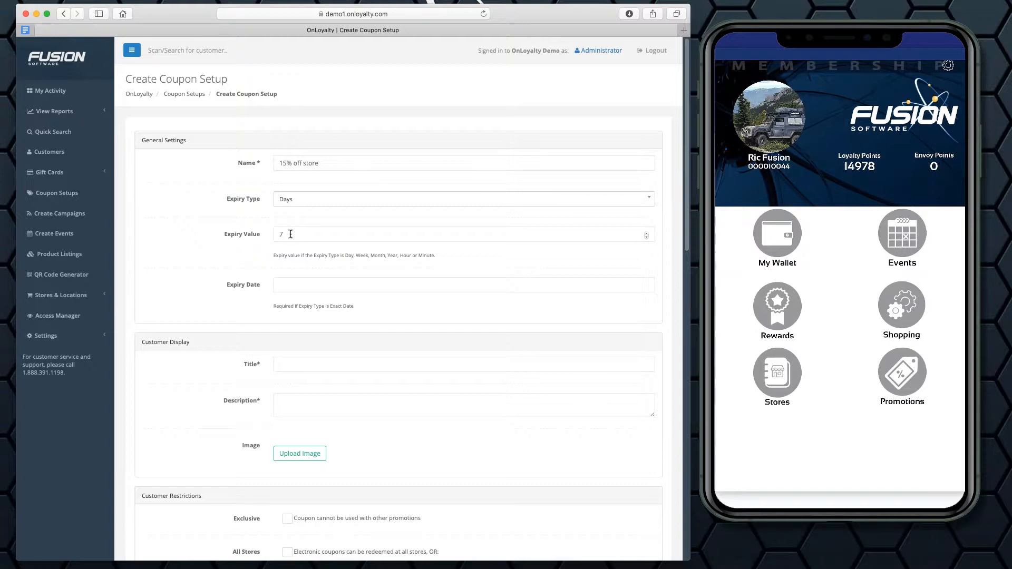
- Switch the coupon's expiry type to Exact Date and clear the expiry value
click(300, 200)
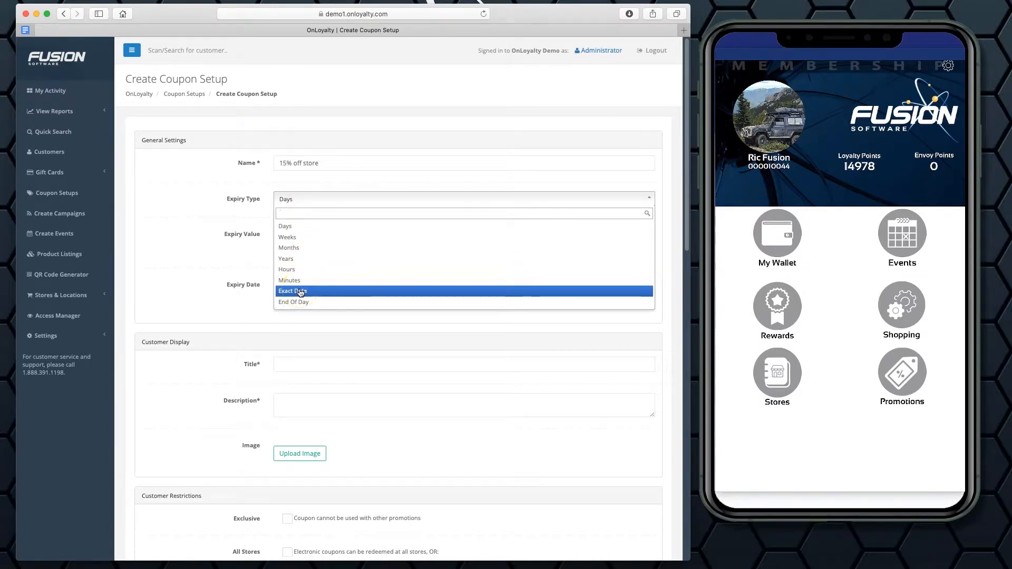
click(300, 291)
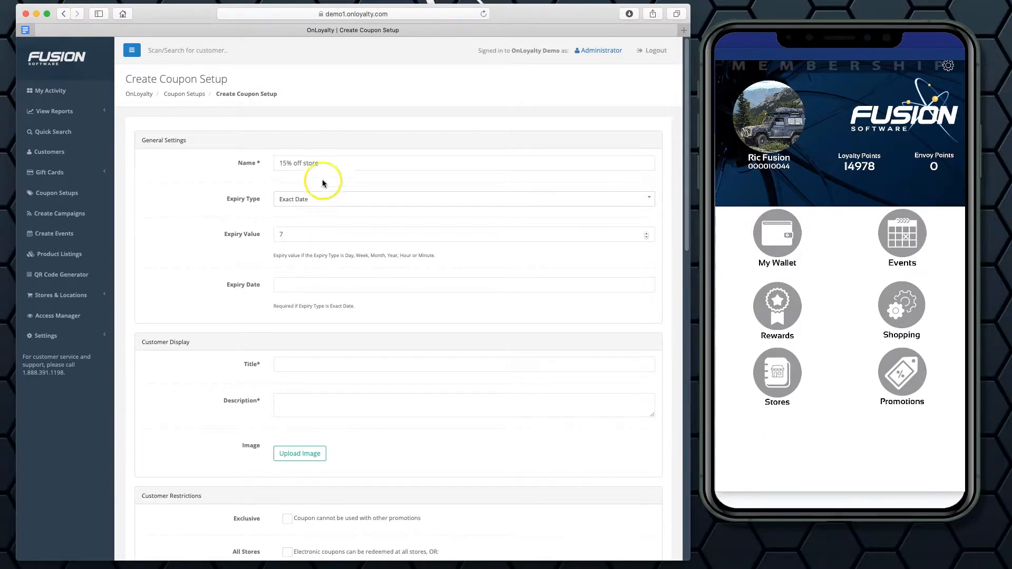
click(296, 236)
key(BackSpace)
click(253, 248)
- Set the coupon's expiry date to 11/16/2019 7:00 PM
click(304, 286)
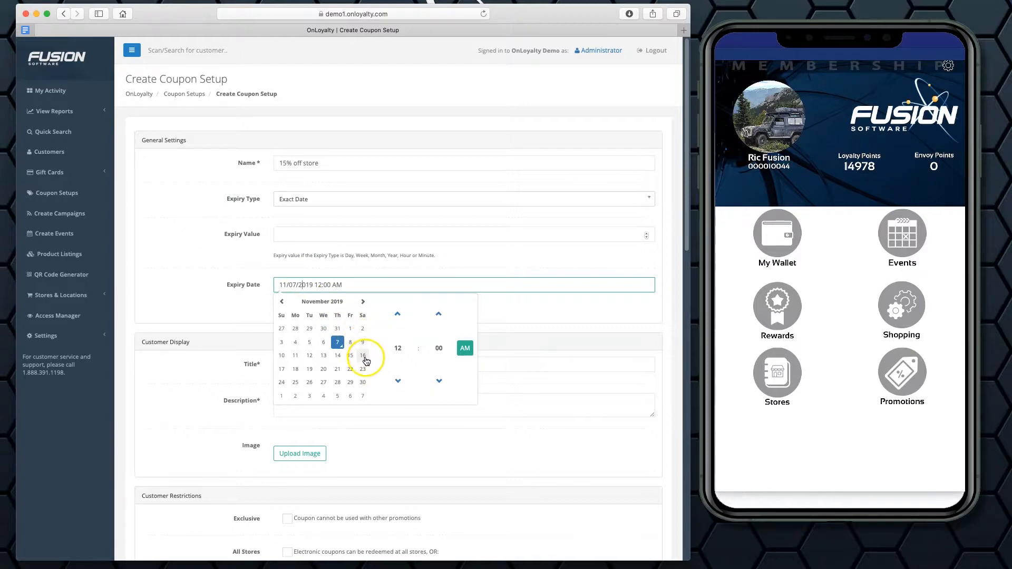
click(364, 357)
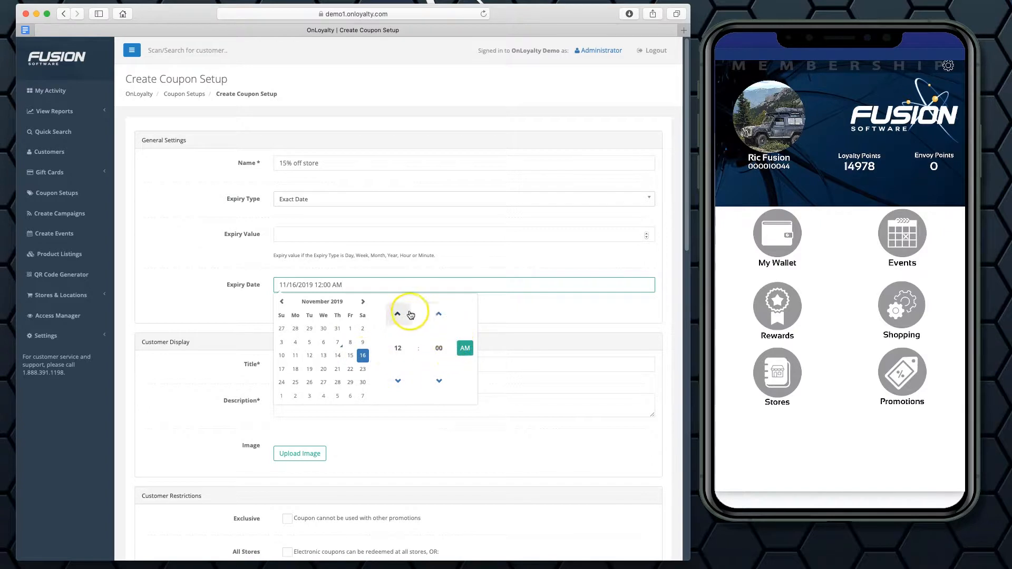
click(397, 314)
click(396, 314)
click(396, 314)
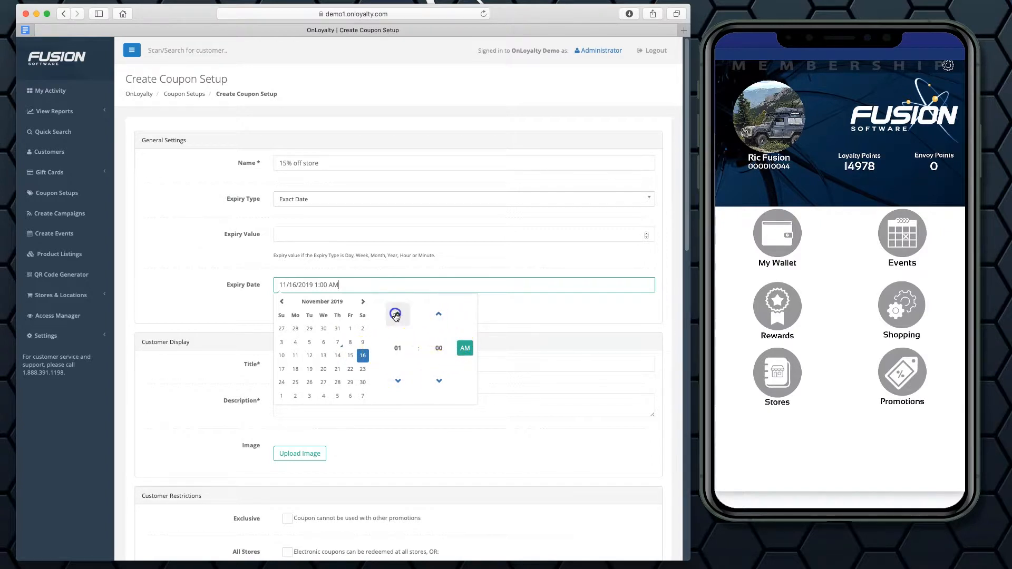
click(397, 314)
click(396, 315)
click(466, 348)
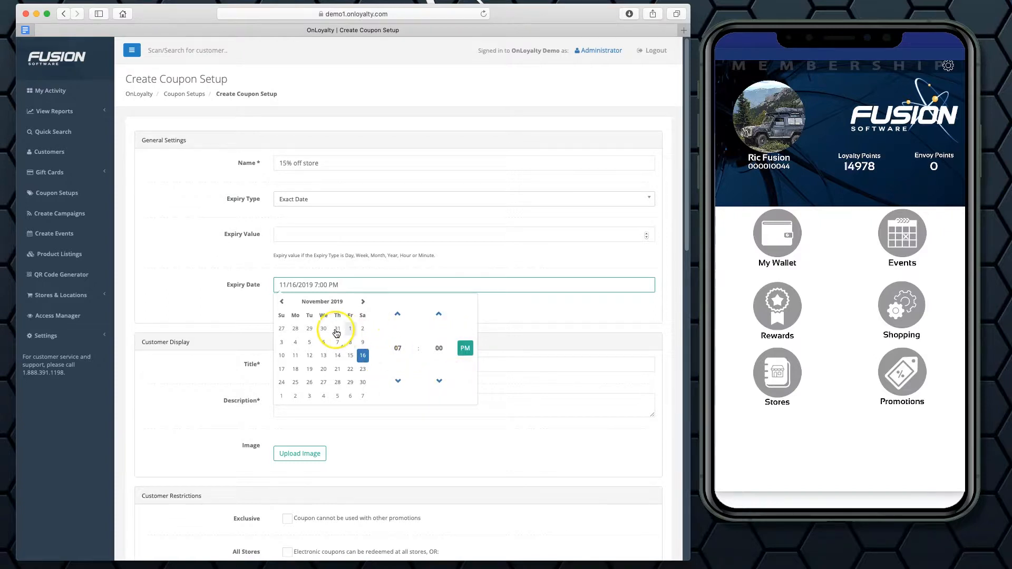
click(235, 271)
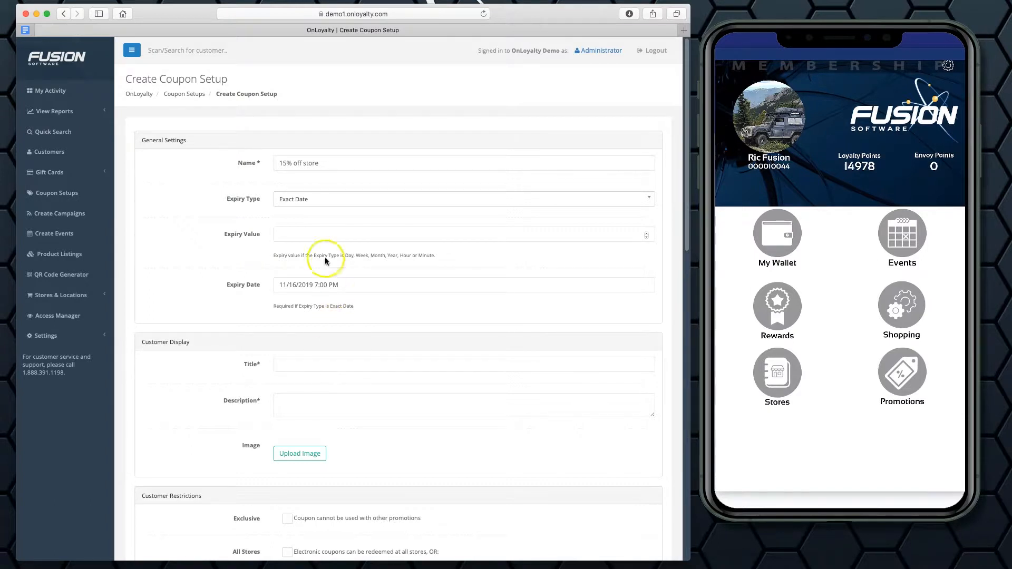
- Change the coupon's expiry type to Weeks with an expiry value of 1
click(319, 199)
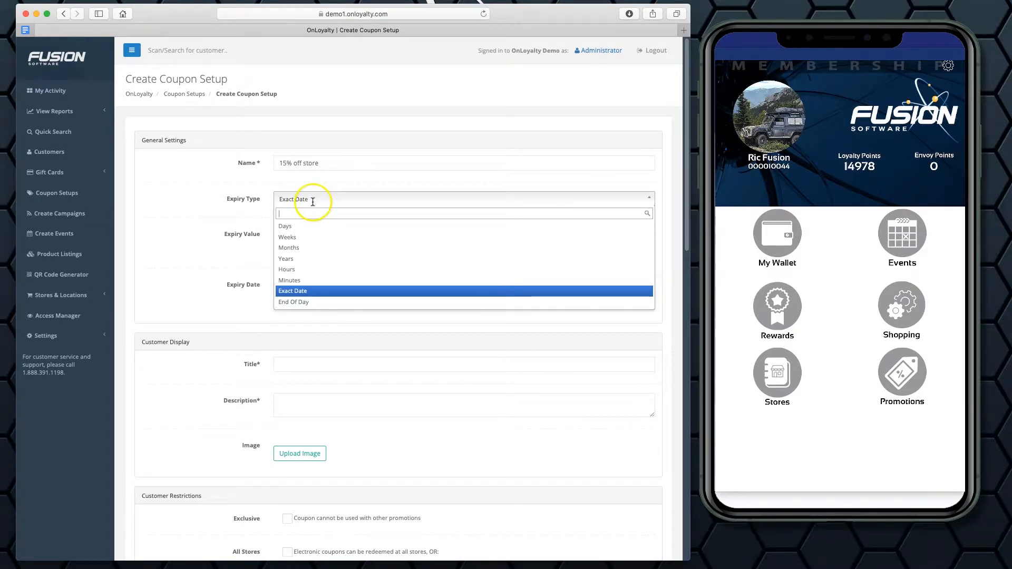
click(303, 239)
click(307, 239)
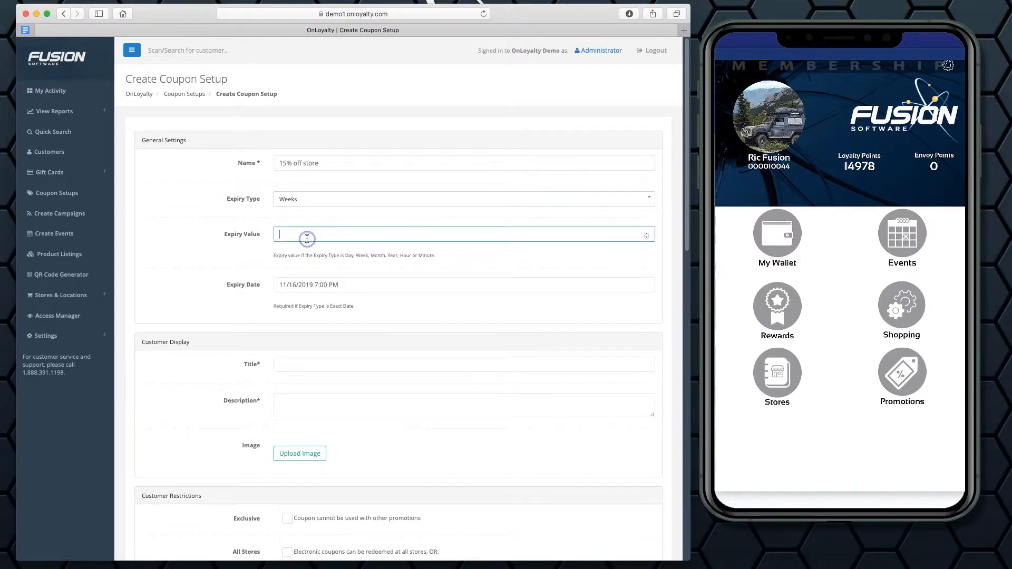
text(1)
- Clear the coupon's expiry date so that the field is empty
click(356, 283)
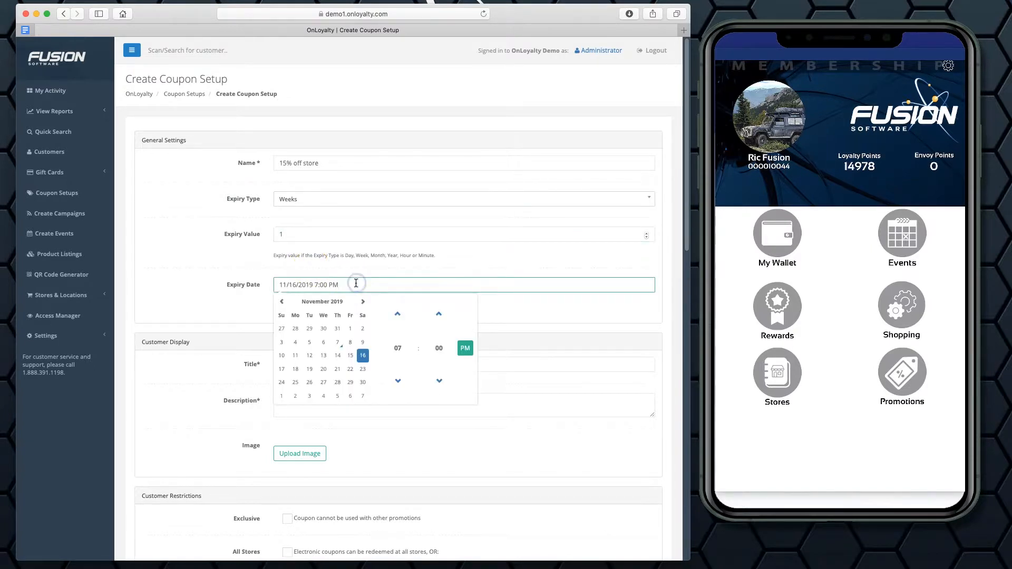
key(BackSpace)
key(BackSpace)
key(BackSpace)
key(BackSpace)
key(BackSpace)
key(BackSpace)
key(BackSpace)
key(BackSpace)
key(BackSpace)
key(BackSpace)
key(BackSpace)
key(BackSpace)
key(BackSpace)
key(BackSpace)
key(BackSpace)
key(BackSpace)
key(BackSpace)
key(BackSpace)
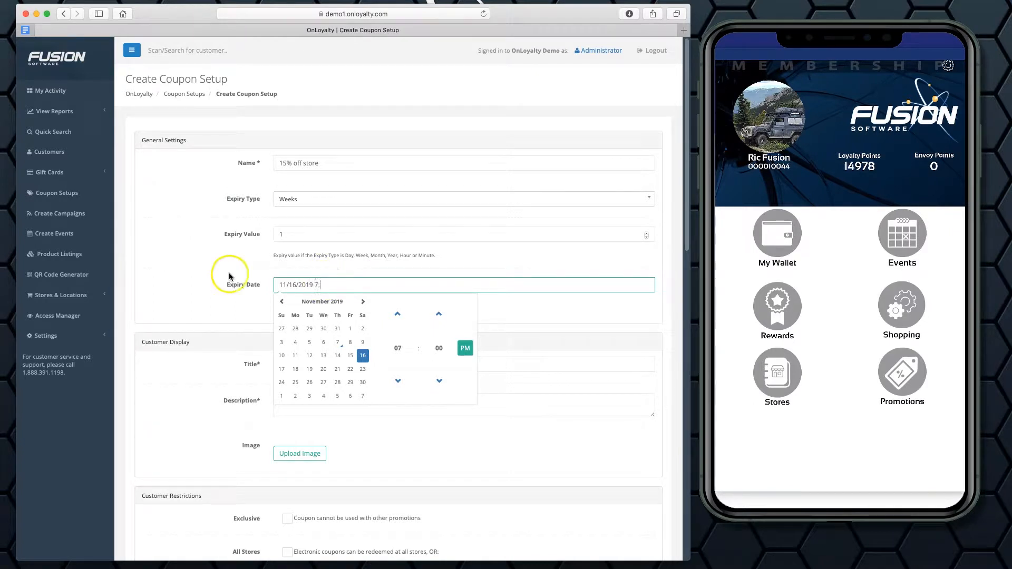
click(208, 270)
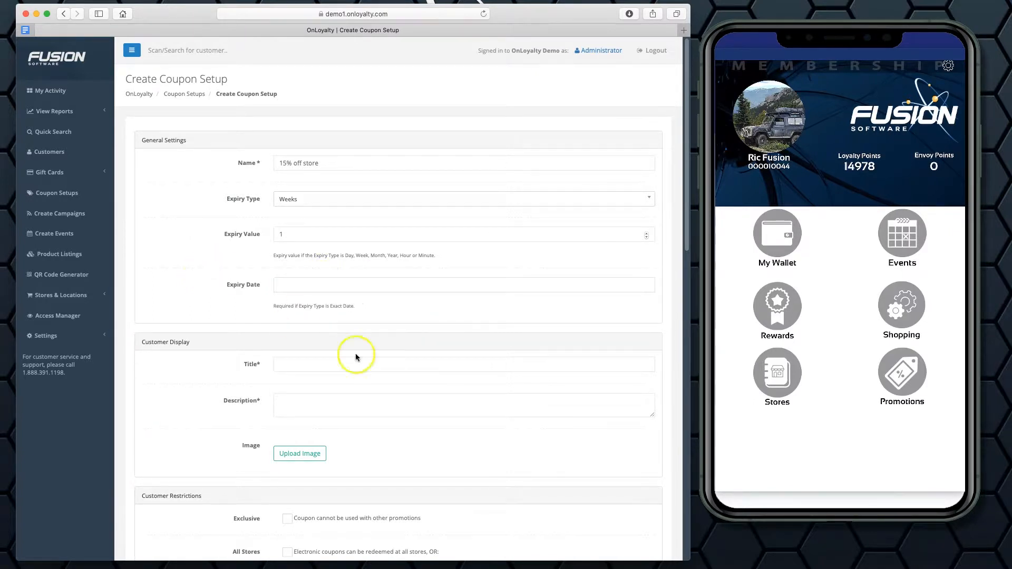
- Enter the customer-facing title "15% Off Entire Store" and the description "Take advantage of this special discount!"
click(311, 369)
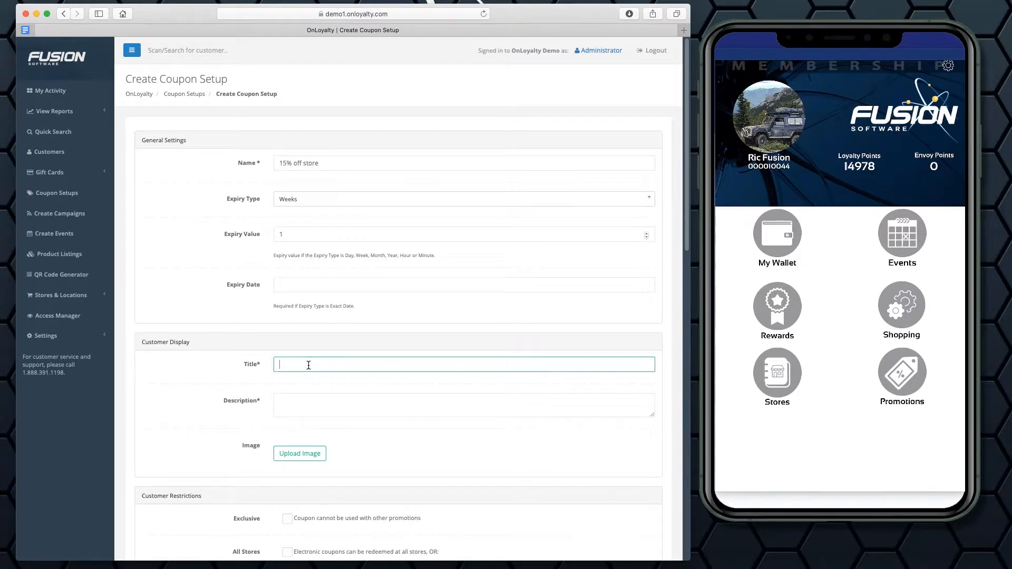
text(15% Off Entire Store)
click(321, 401)
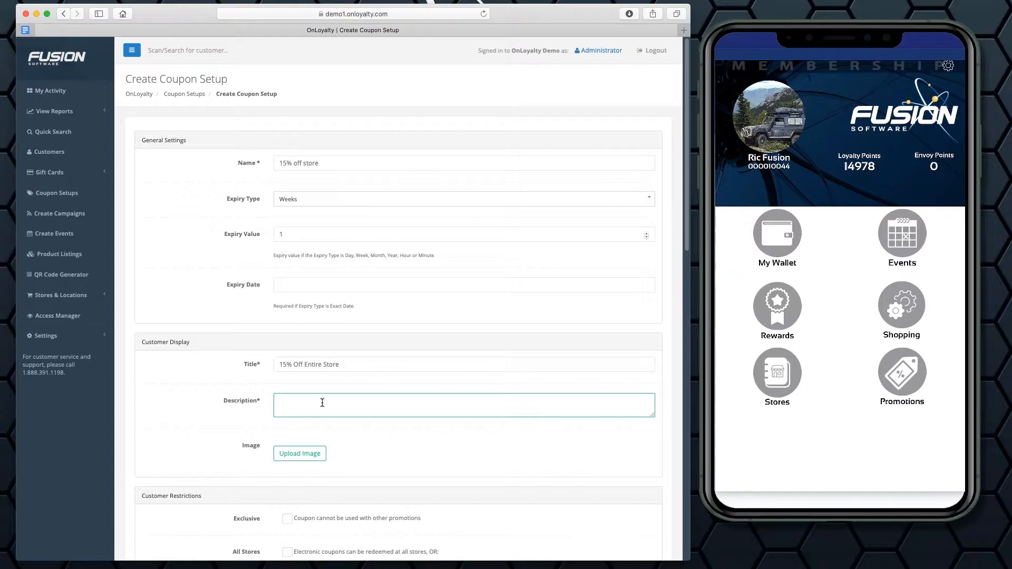
text(Take advantage of this special discount!)
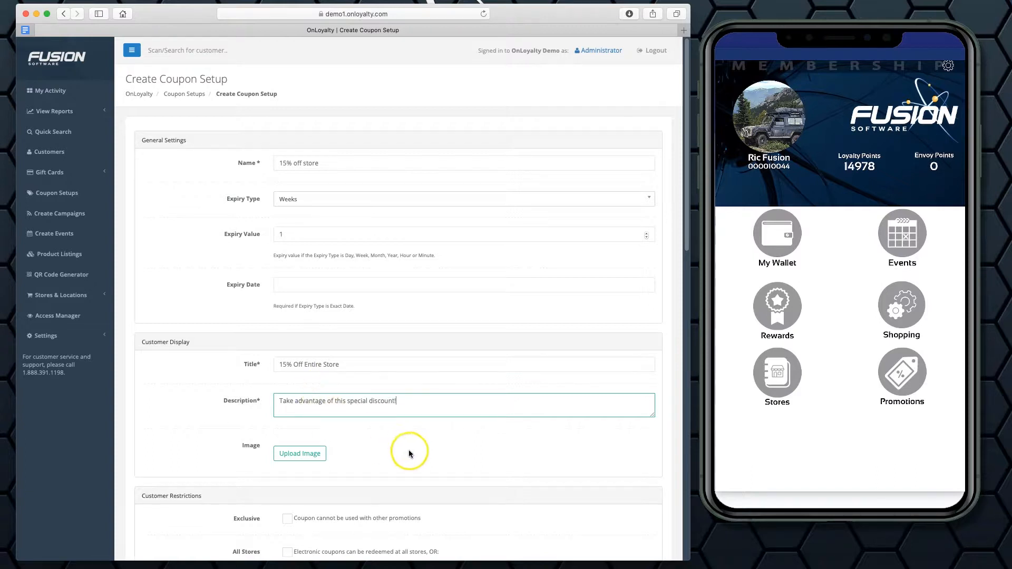
- Upload musicstore-promo.jpg from the Desktop as the coupon's image
scroll(382, 435, down, 1)
scroll(380, 431, down, 1)
click(313, 445)
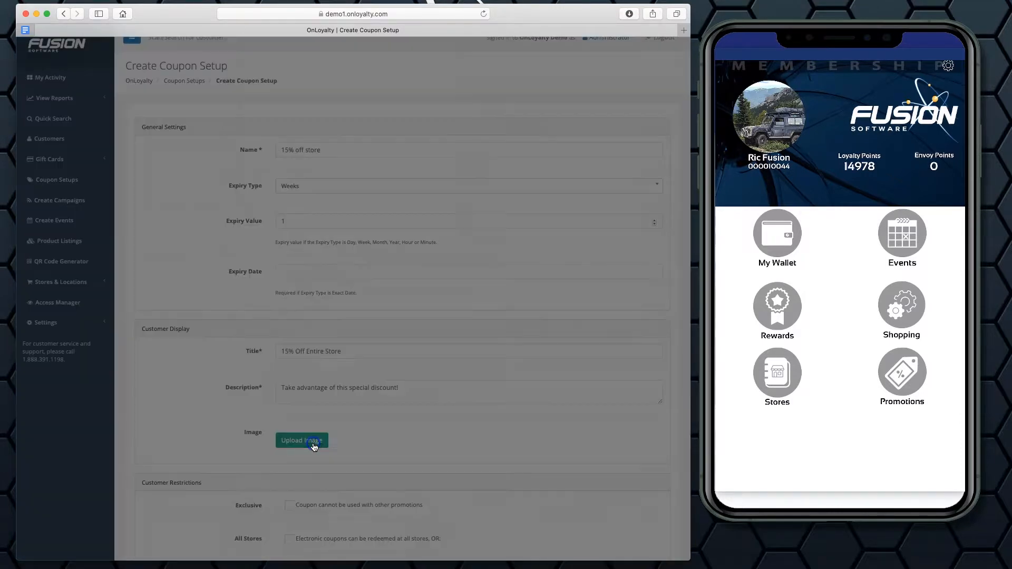
click(390, 149)
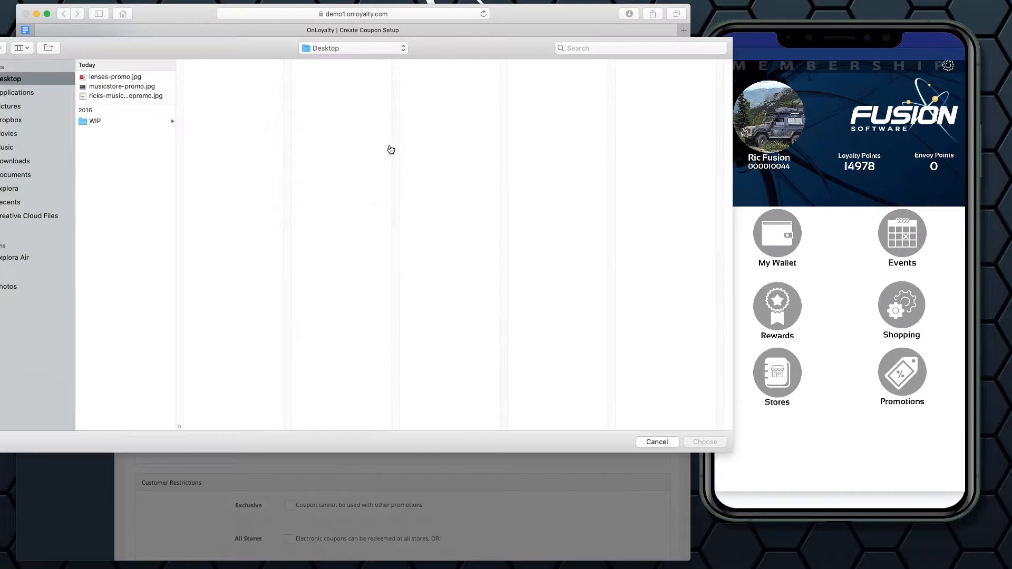
click(113, 87)
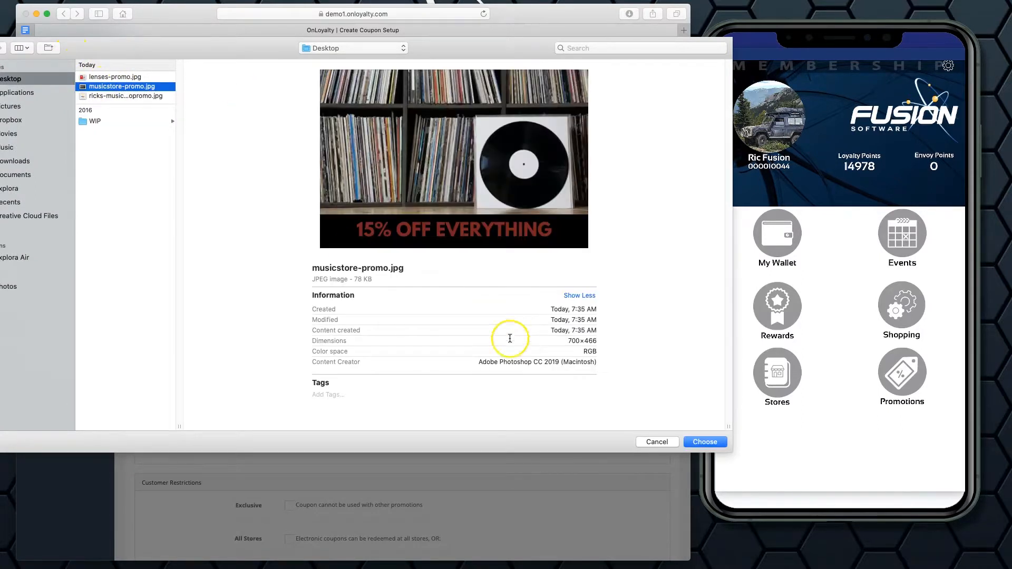
click(710, 445)
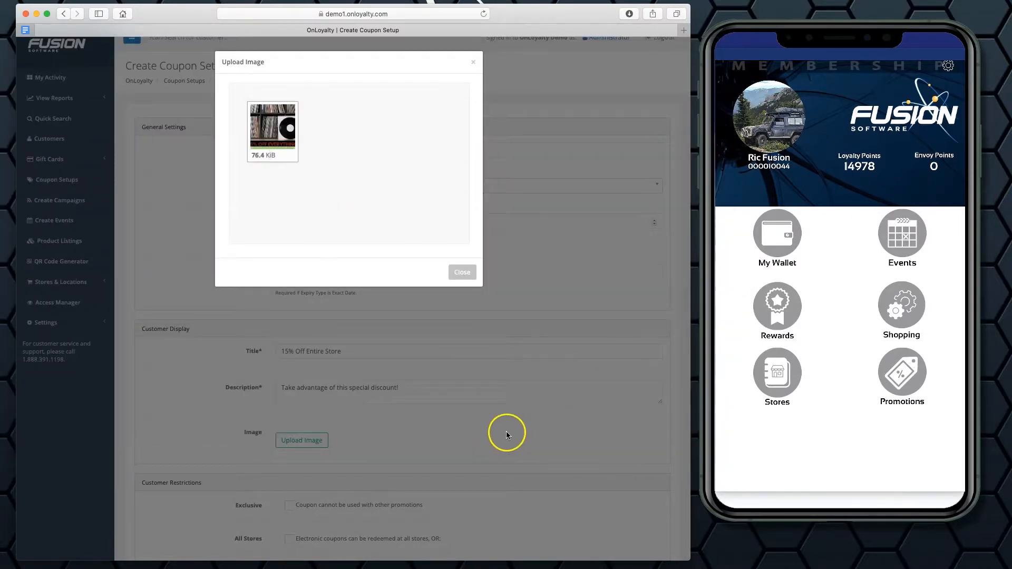
click(462, 271)
- Mark the coupon as exclusive so it cannot be used with other promotions
scroll(213, 425, down, 5)
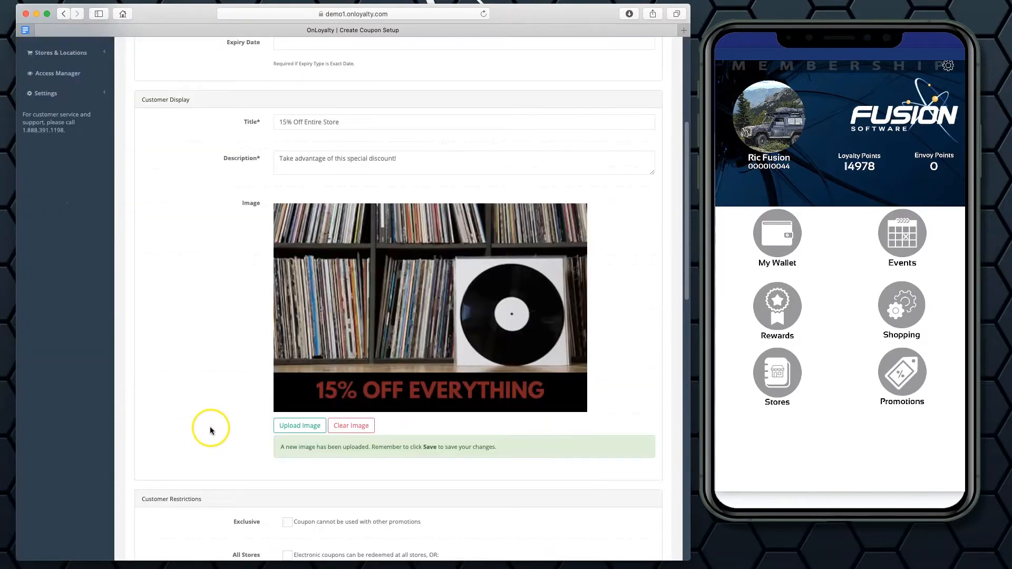
scroll(205, 429, down, 5)
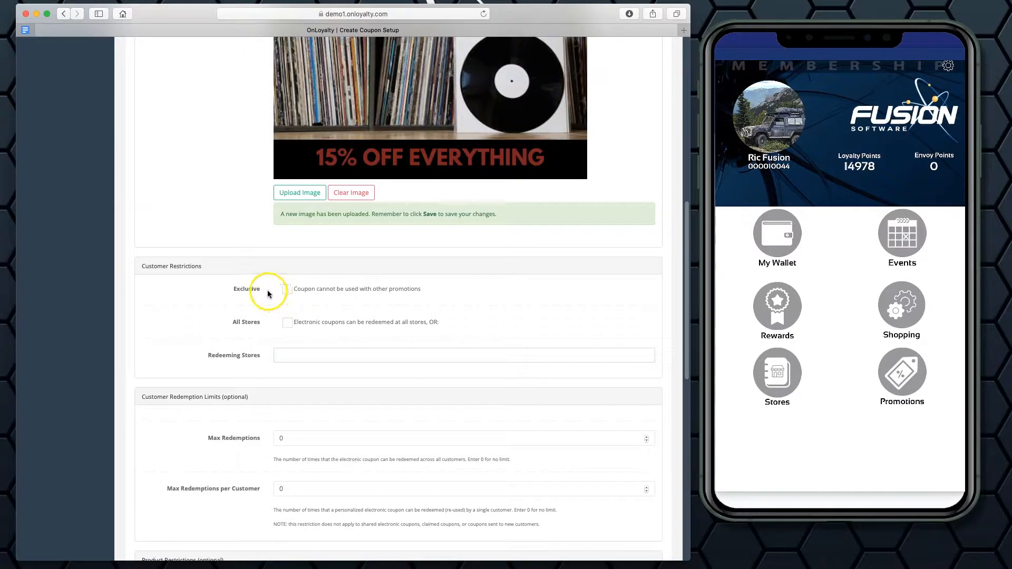
click(288, 290)
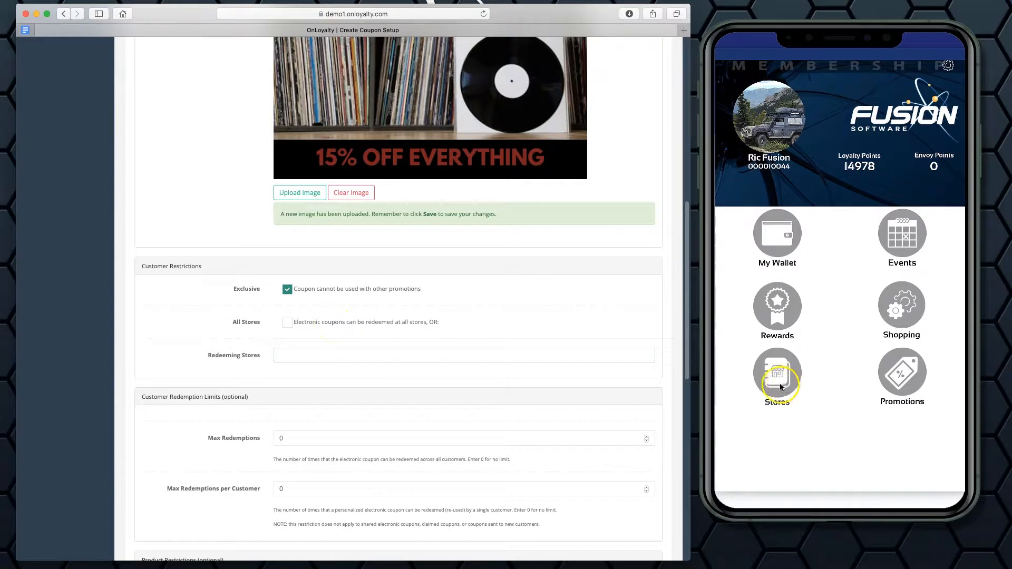
- Set Ric's Music as the coupon's redeeming store and find that store in the mobile app's store locations
click(796, 381)
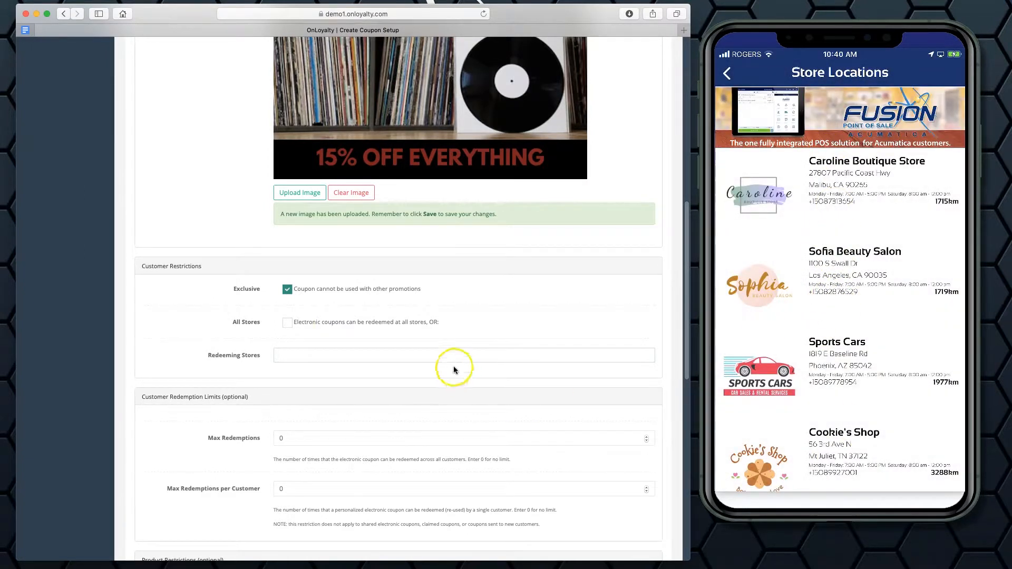
click(371, 356)
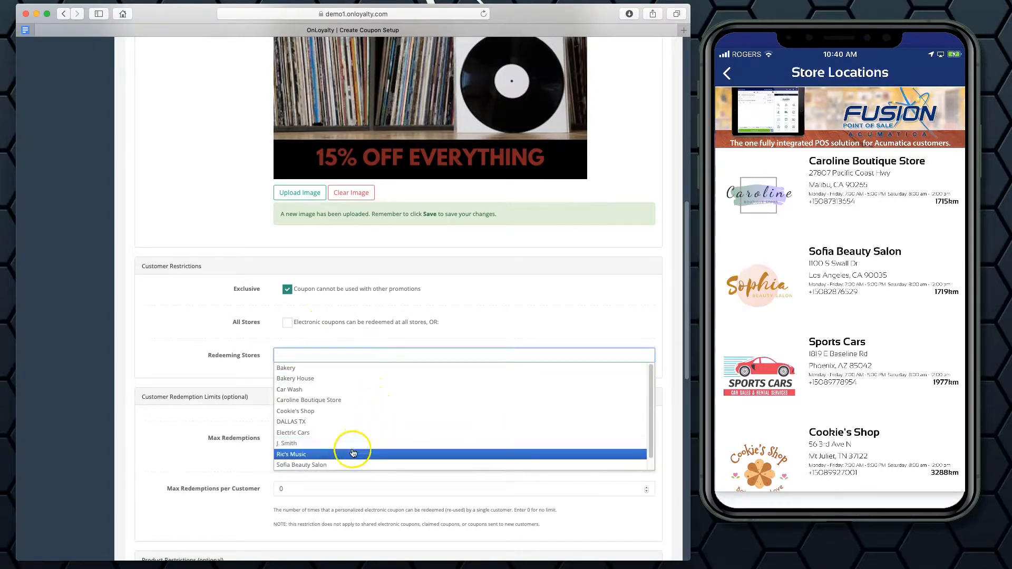
click(350, 456)
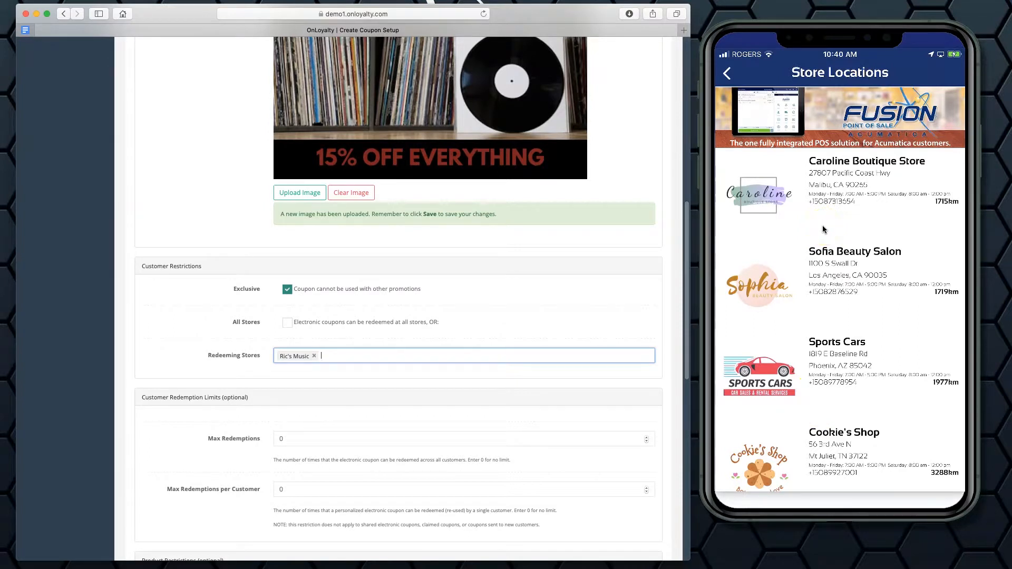
scroll(824, 228, down, 10)
scroll(822, 229, down, 5)
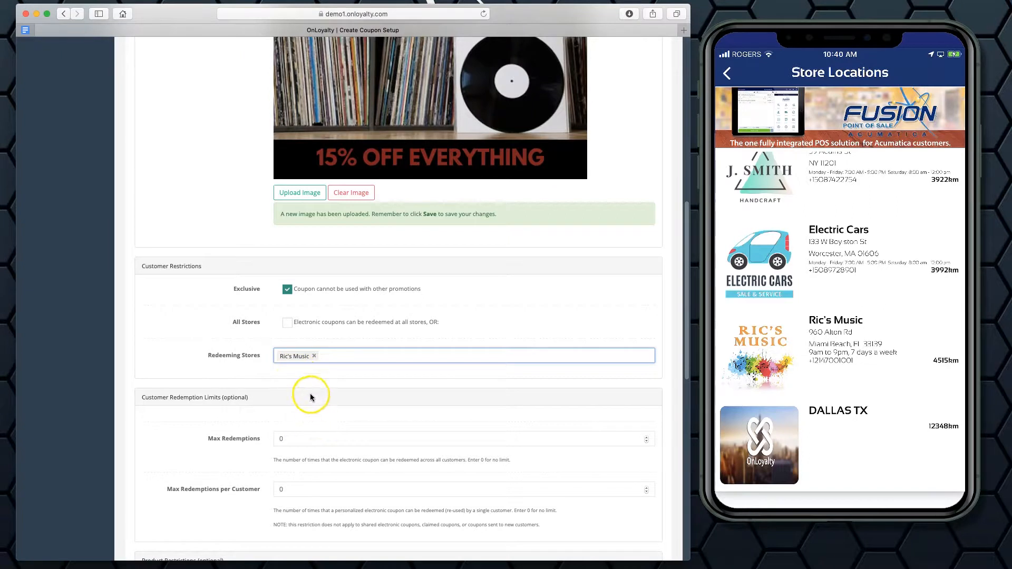
- Set the coupon's maximum redemptions across all customers to 50
scroll(332, 409, down, 2)
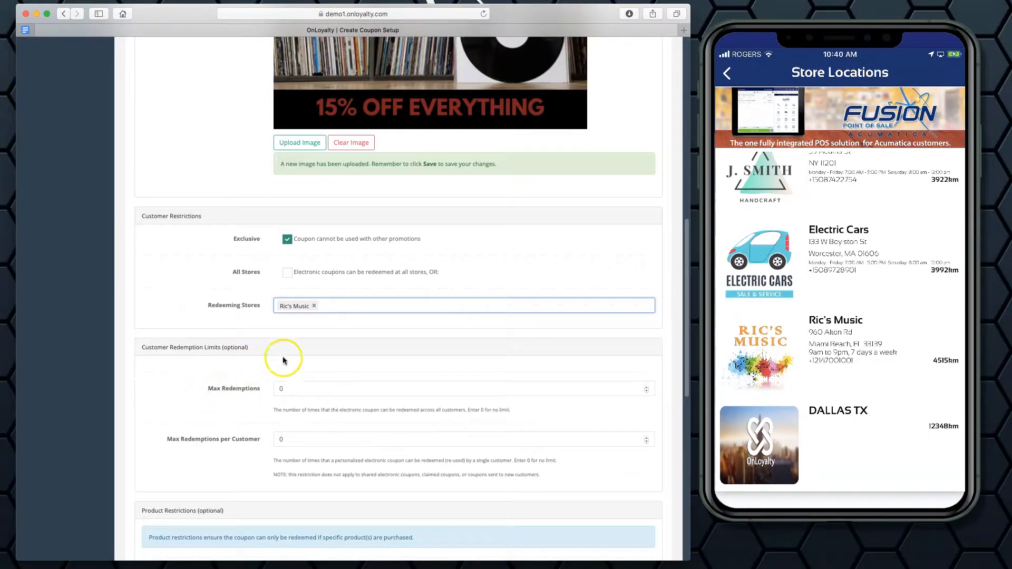
scroll(201, 364, down, 1)
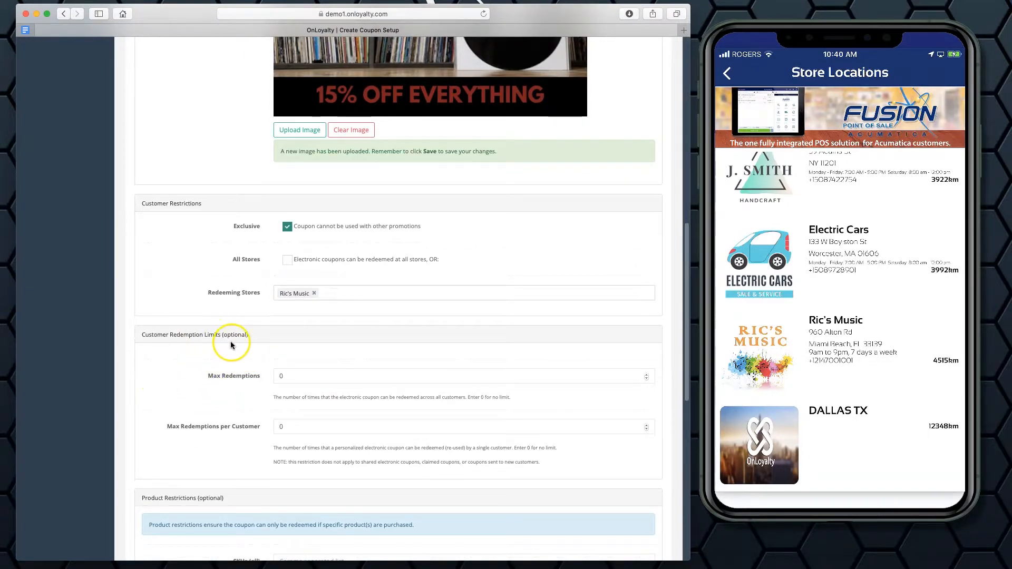
click(289, 376)
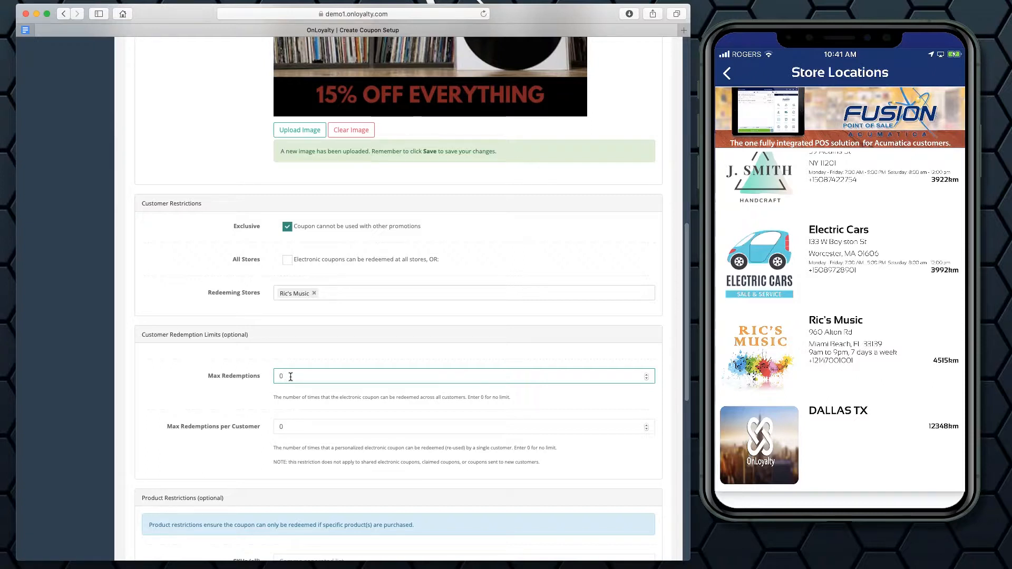
scroll(290, 376, up, 15)
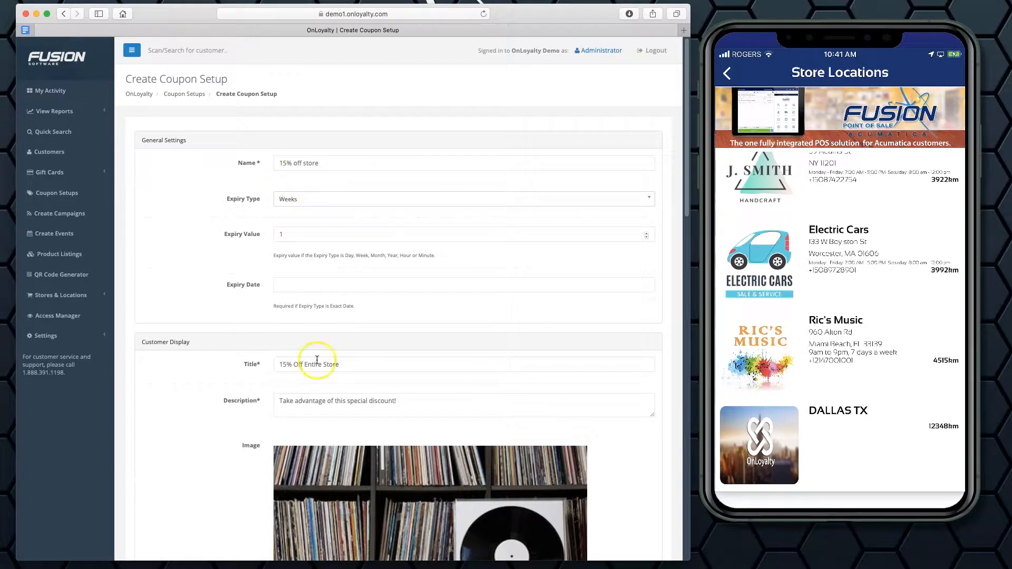
scroll(295, 378, down, 10)
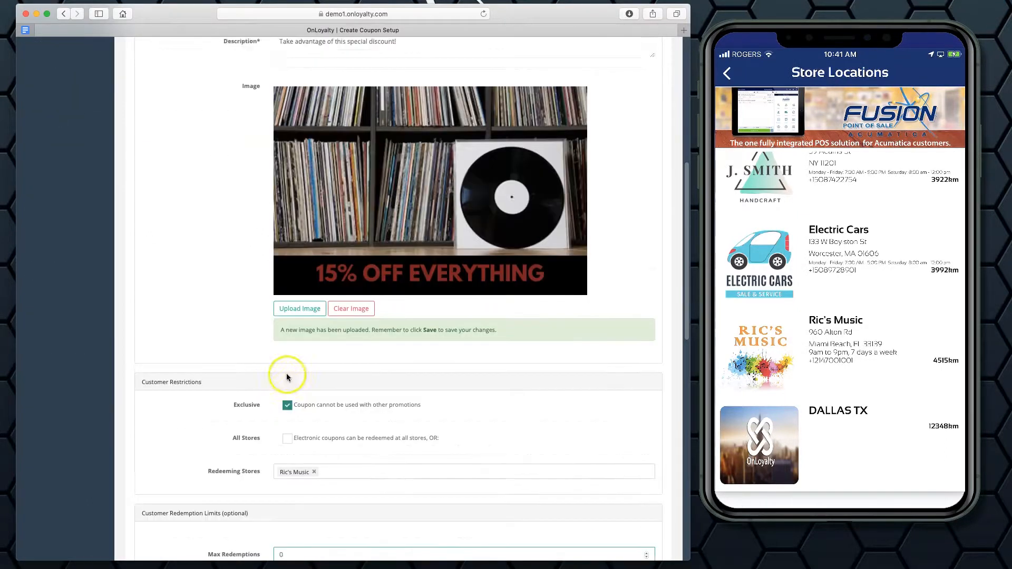
scroll(320, 447, down, 2)
double_click(293, 401)
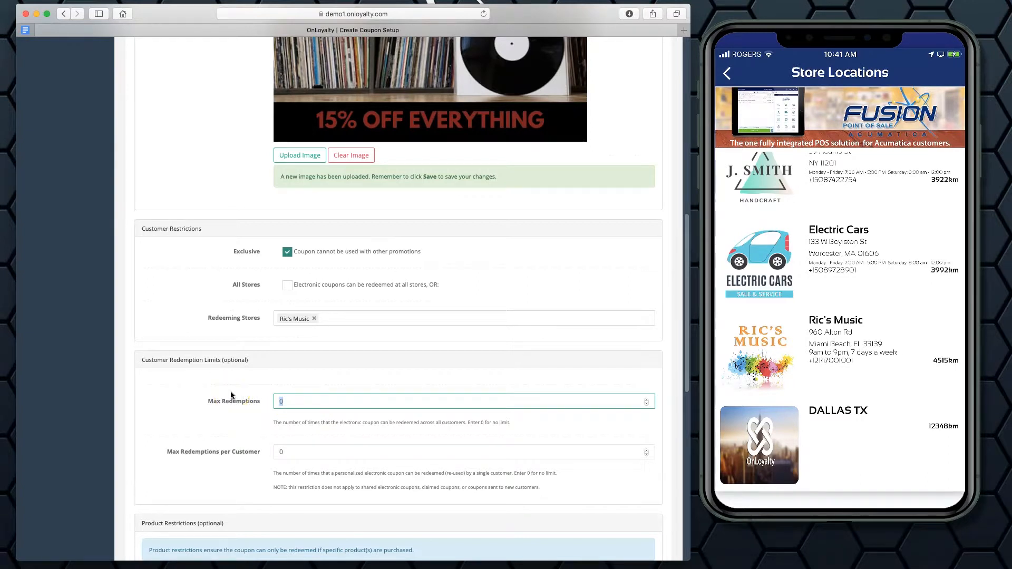
text(50)
click(234, 413)
scroll(235, 412, down, 3)
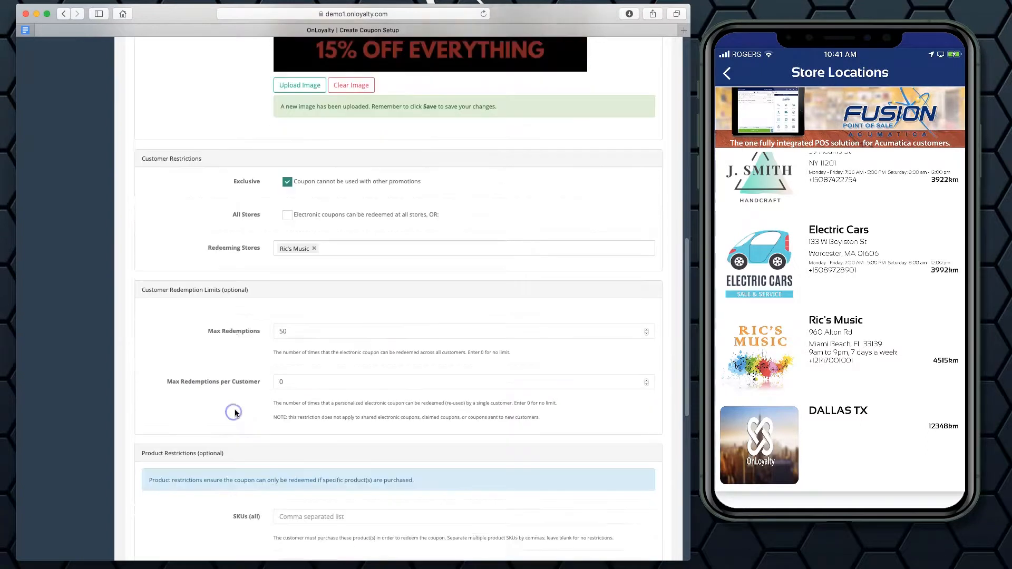
scroll(235, 412, down, 3)
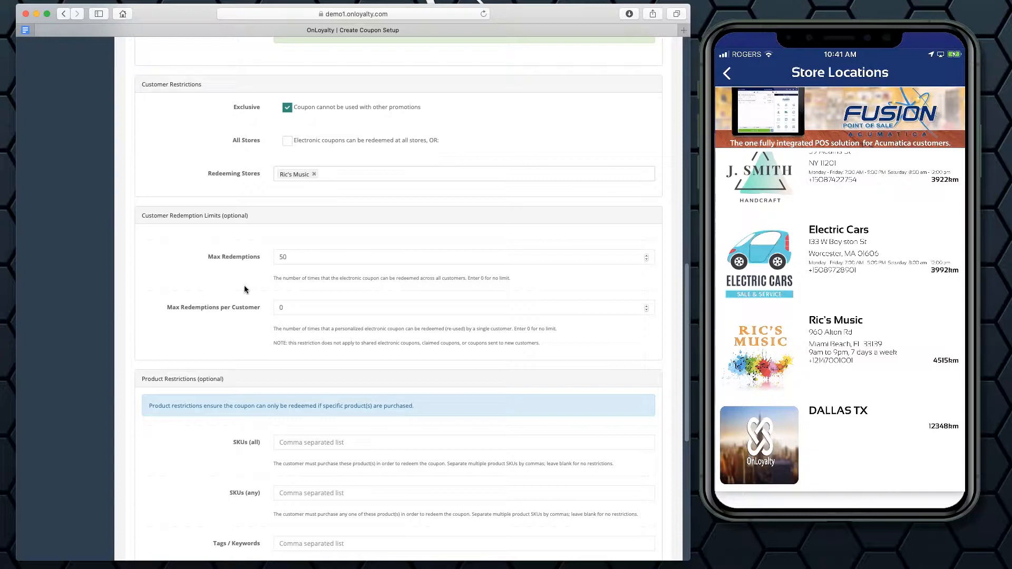
- Reset the coupon's maximum redemptions to 0 for no overall limit
click(296, 260)
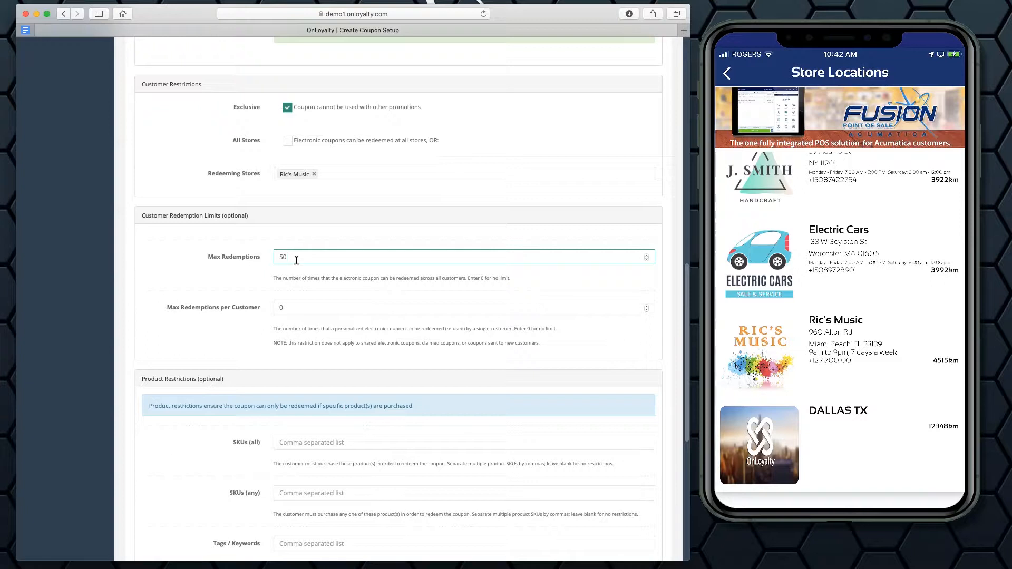
click(307, 288)
click(289, 257)
key(BackSpace)
key(BackSpace)
text(0)
- Set the maximum redemptions per customer to 1
click(288, 309)
click(205, 313)
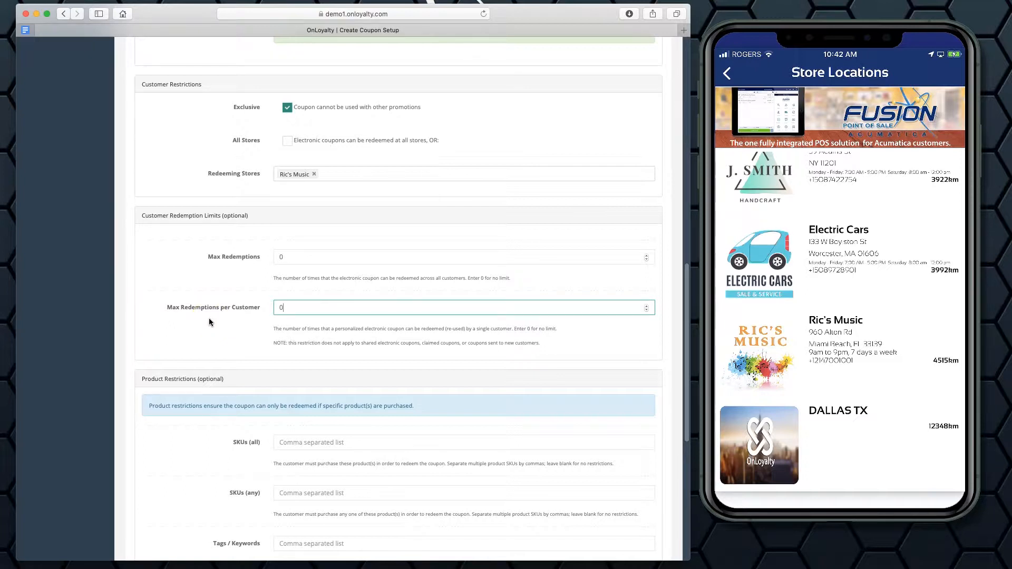
key(BackSpace)
text(1)
click(192, 307)
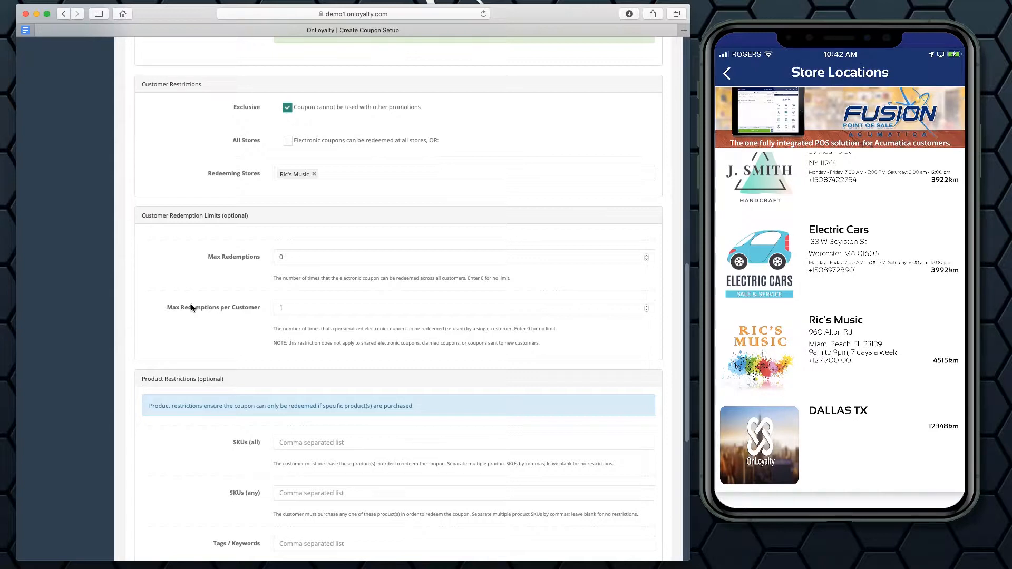
- Reset the maximum redemptions per customer to 0 for no limit
double_click(281, 308)
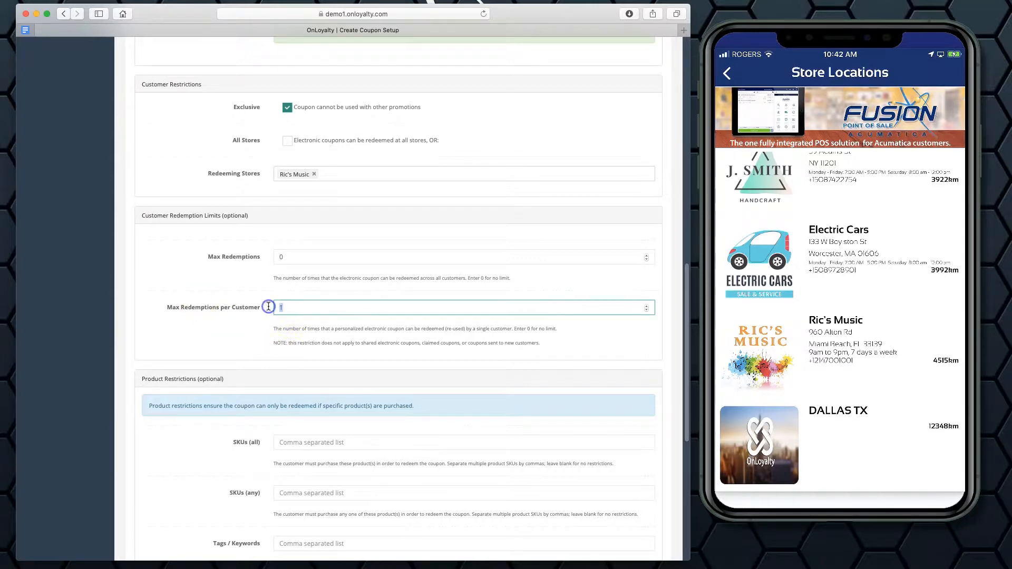
key(BackSpace)
text(0)
click(213, 402)
- Examine the optional product restriction fields for all SKUs, any SKUs and tags or keywords
scroll(215, 404, down, 5)
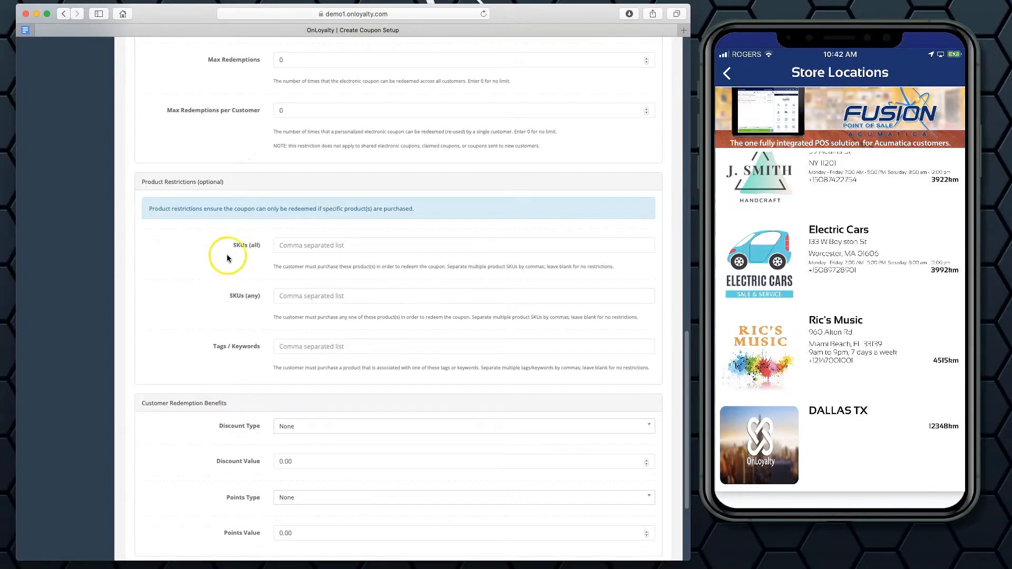
scroll(275, 282, down, 1)
click(298, 227)
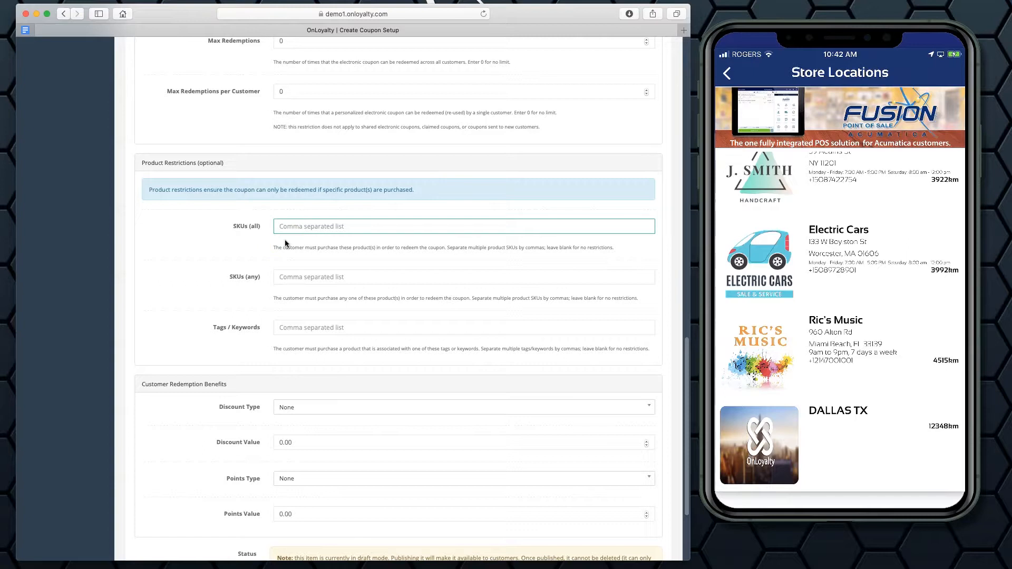
click(266, 242)
click(263, 267)
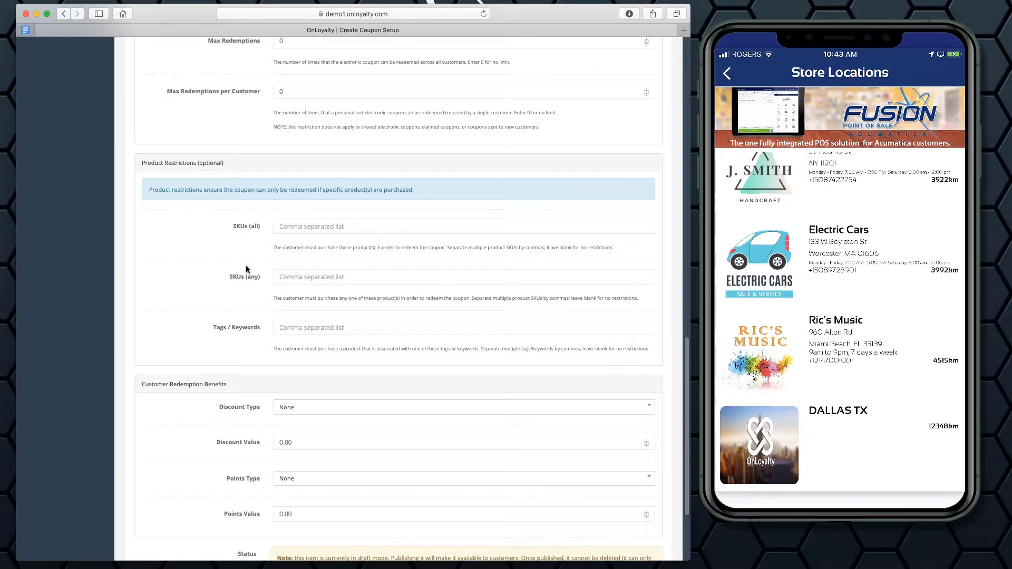
click(287, 228)
scroll(210, 345, down, 4)
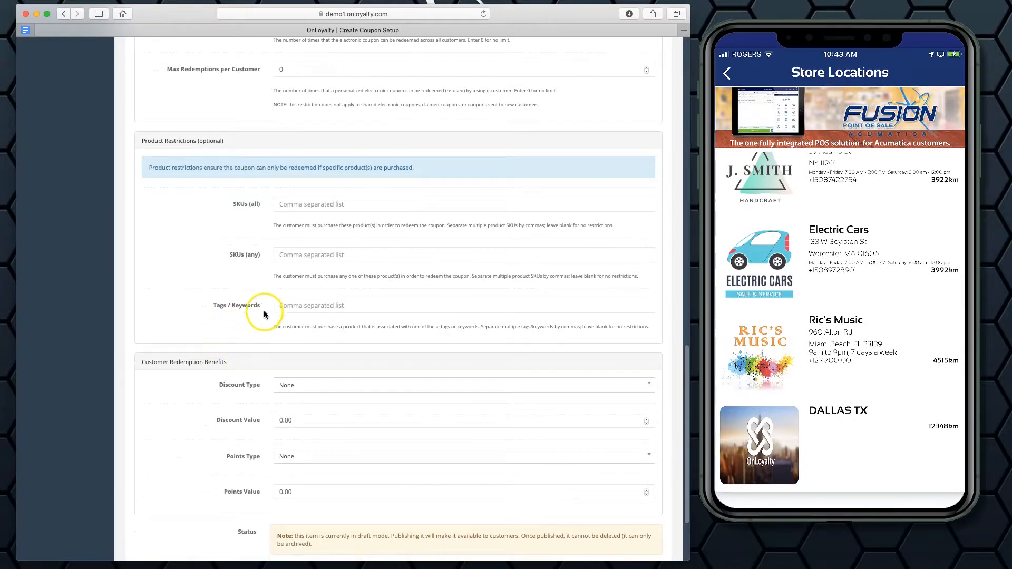
- Set the coupon's redemption benefit to a Percent Of Total discount with a value of 15
scroll(261, 317, down, 1)
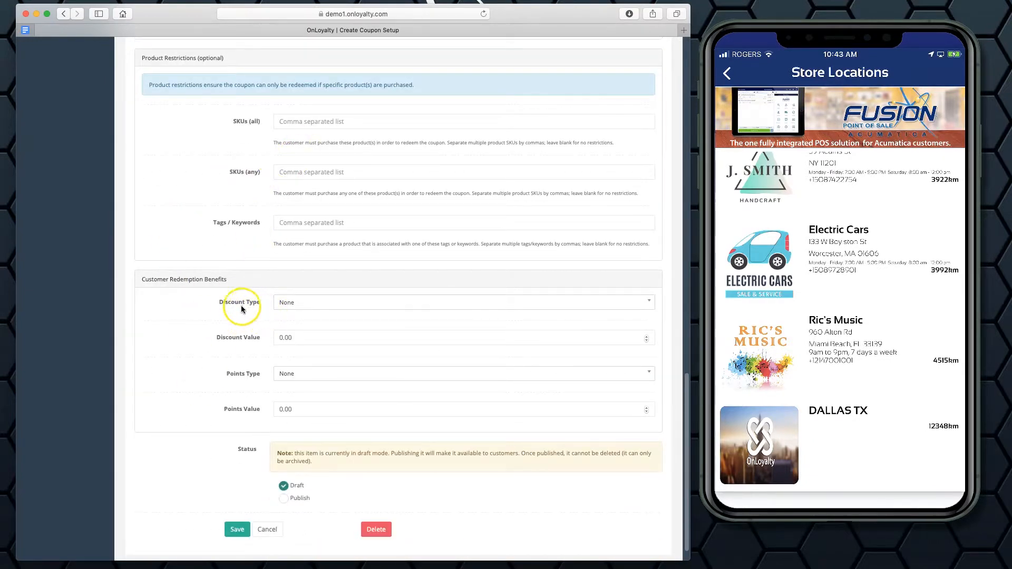
scroll(241, 308, down, 1)
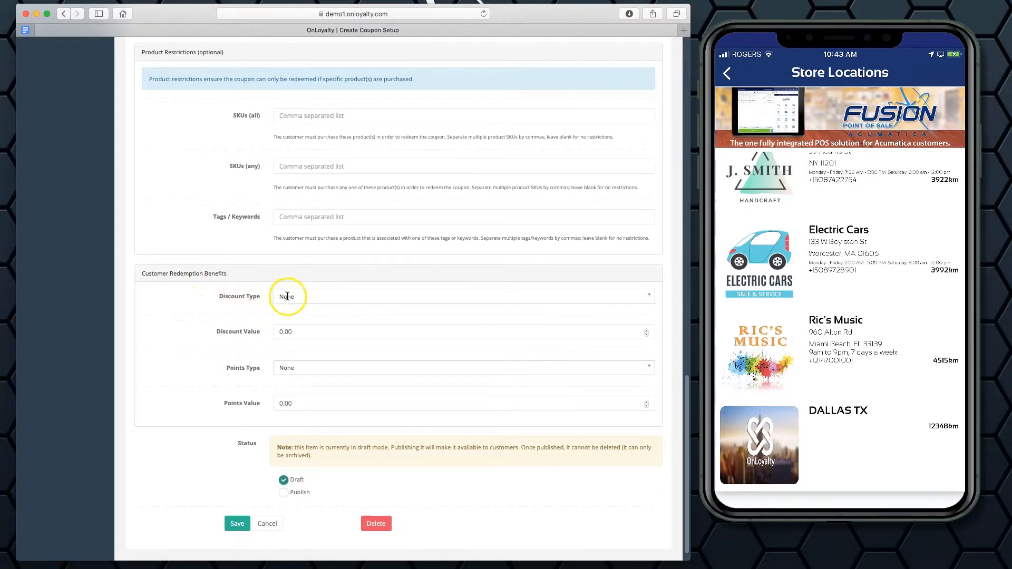
click(297, 297)
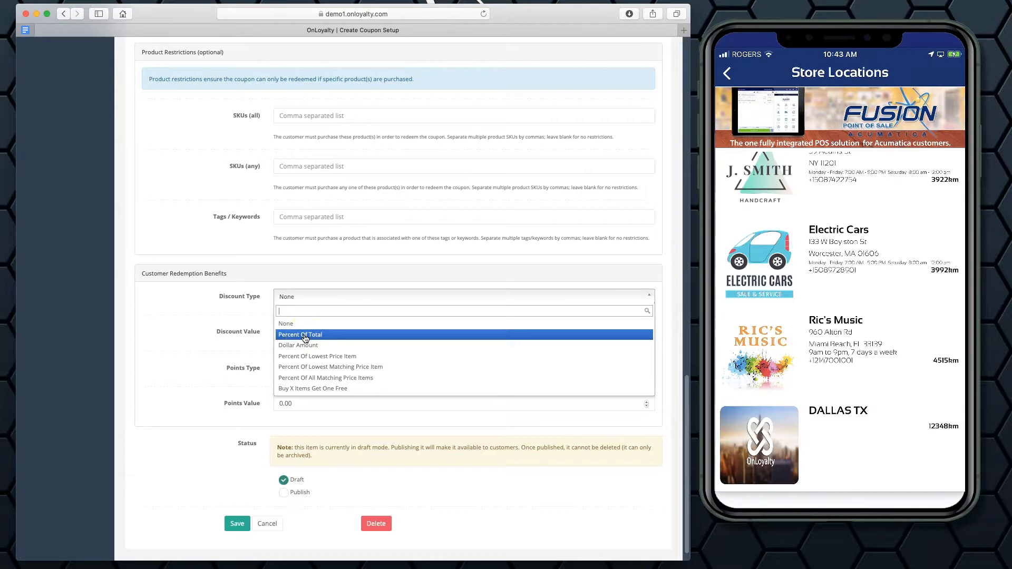
click(304, 335)
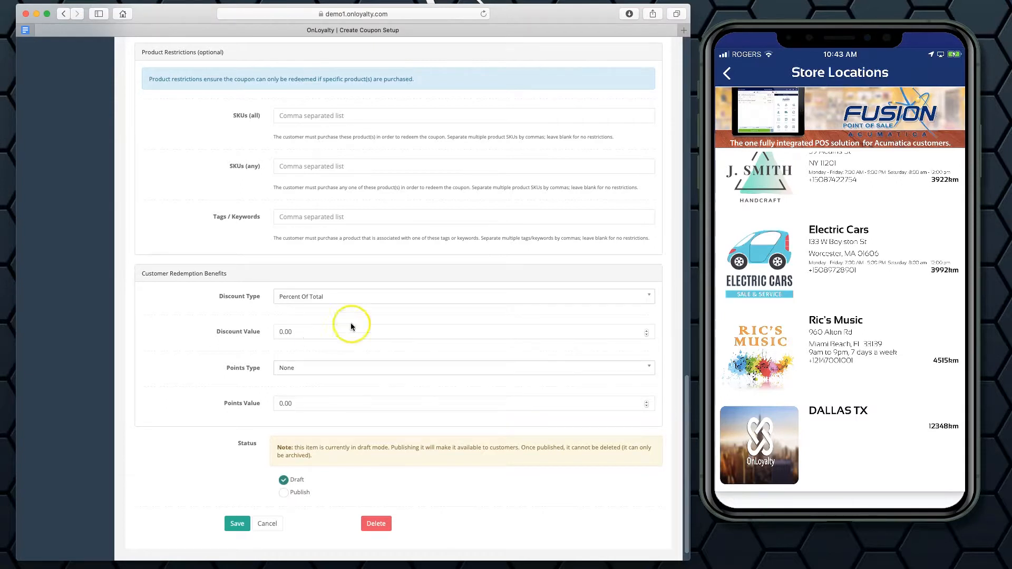
click(276, 332)
drag(294, 332, 261, 331)
text(15)
click(261, 331)
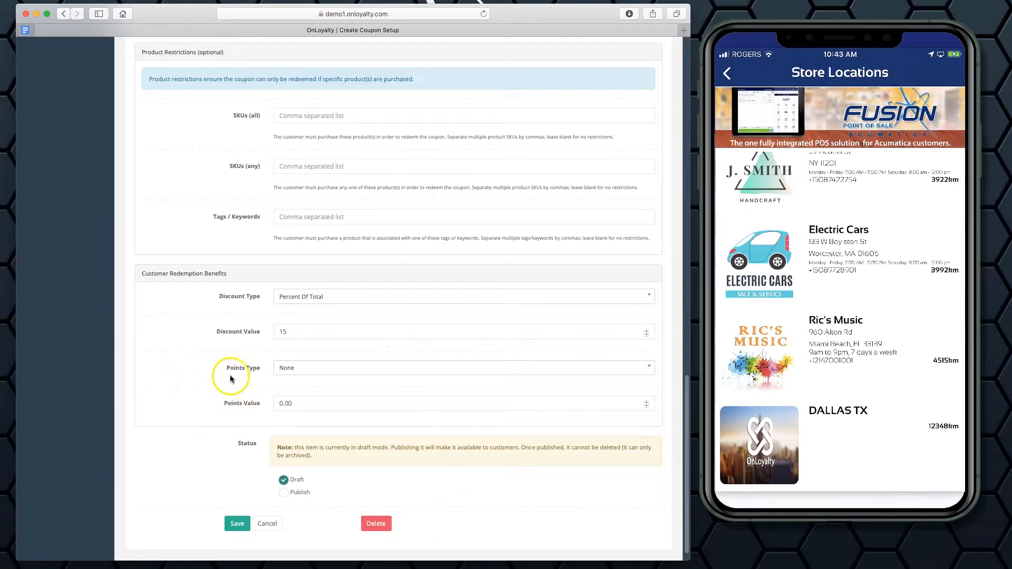
- Check the points type options available under the customer redemption benefits
scroll(230, 376, down, 1)
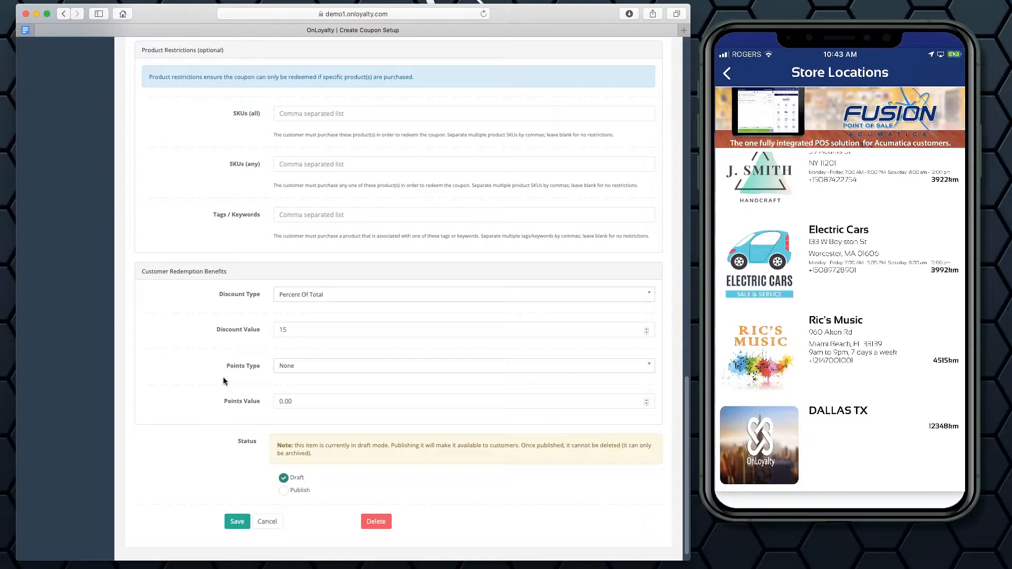
click(298, 365)
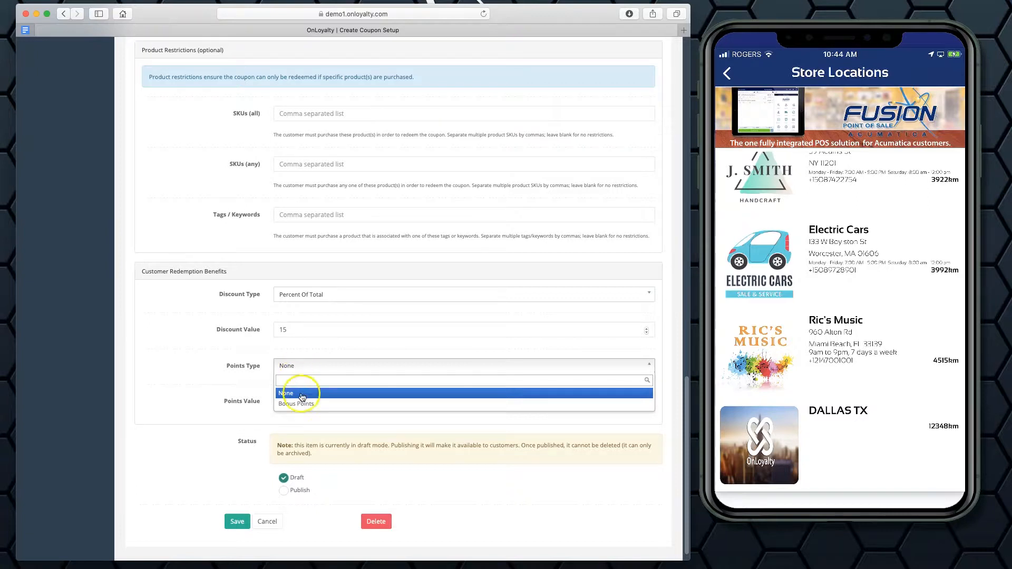
click(226, 364)
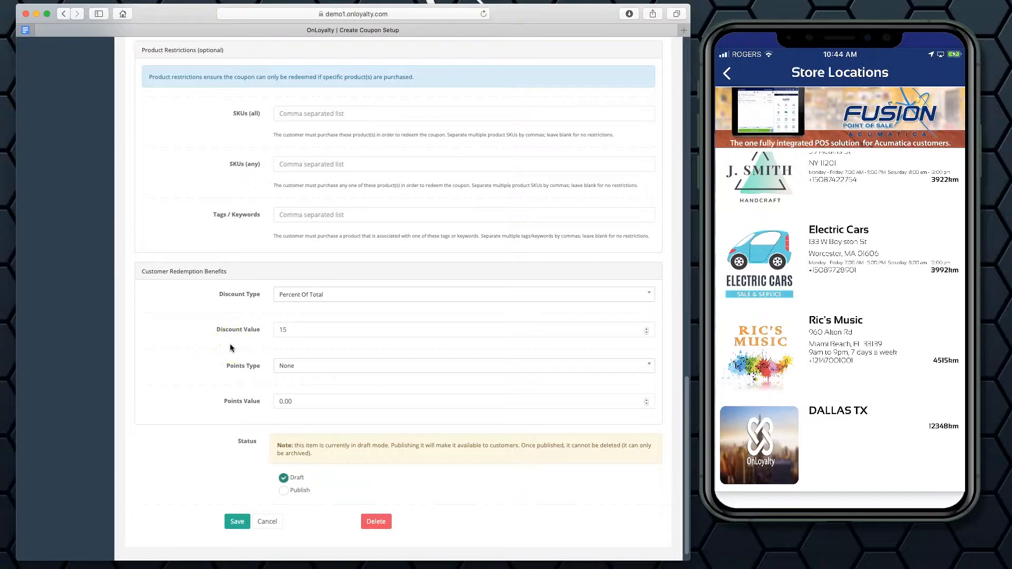
click(247, 365)
- Review the 15% off coupon's expiry settings, customer display details, store restrictions and redemption limits
scroll(322, 483, up, 20)
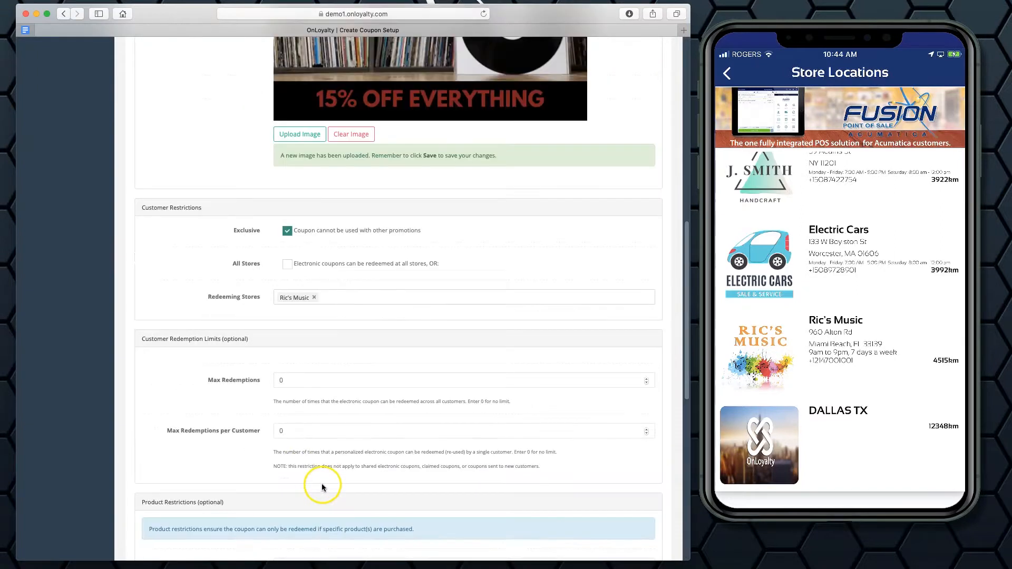
scroll(246, 410, down, 4)
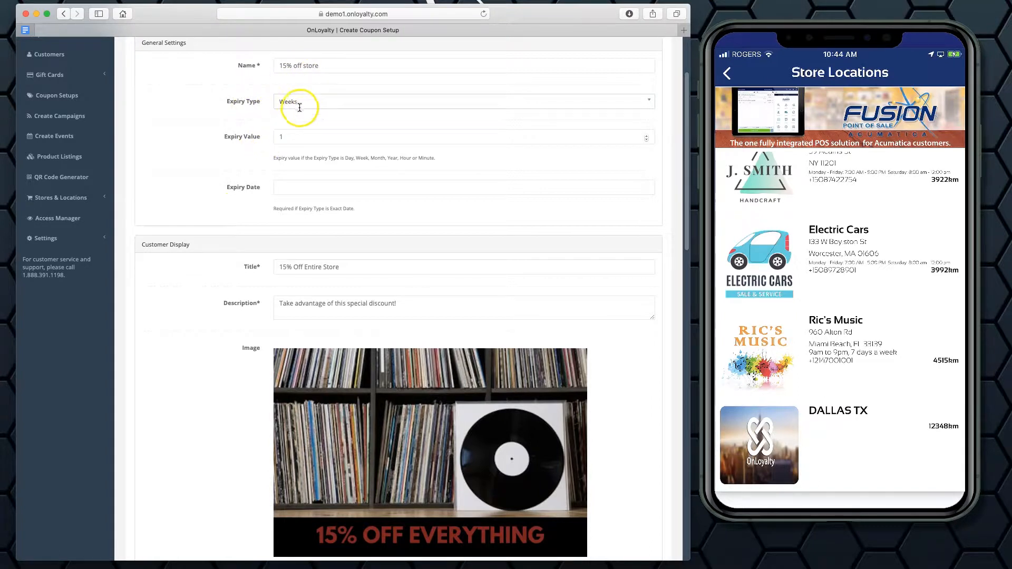
scroll(260, 212, down, 1)
scroll(261, 211, down, 1)
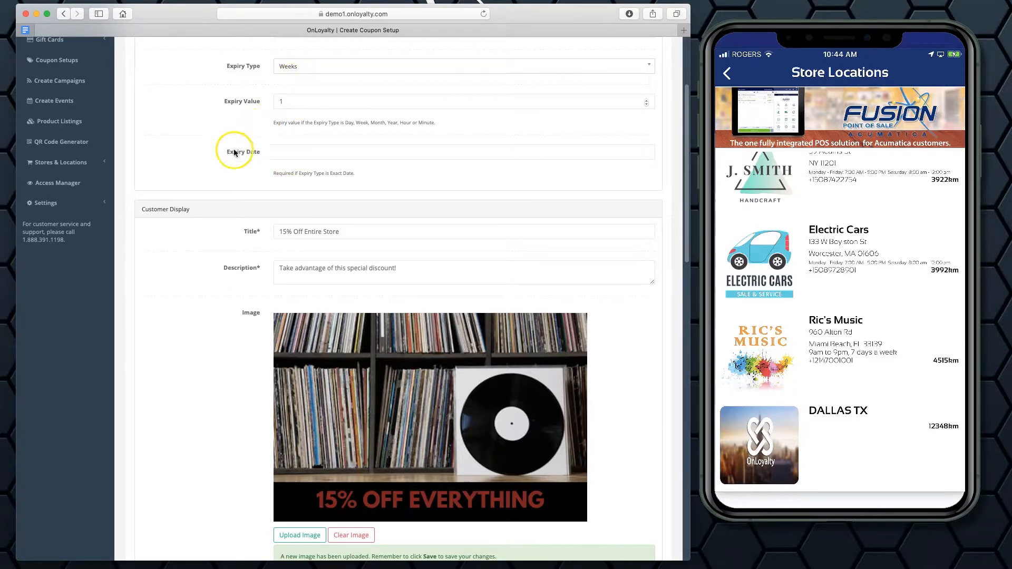
scroll(216, 201, down, 3)
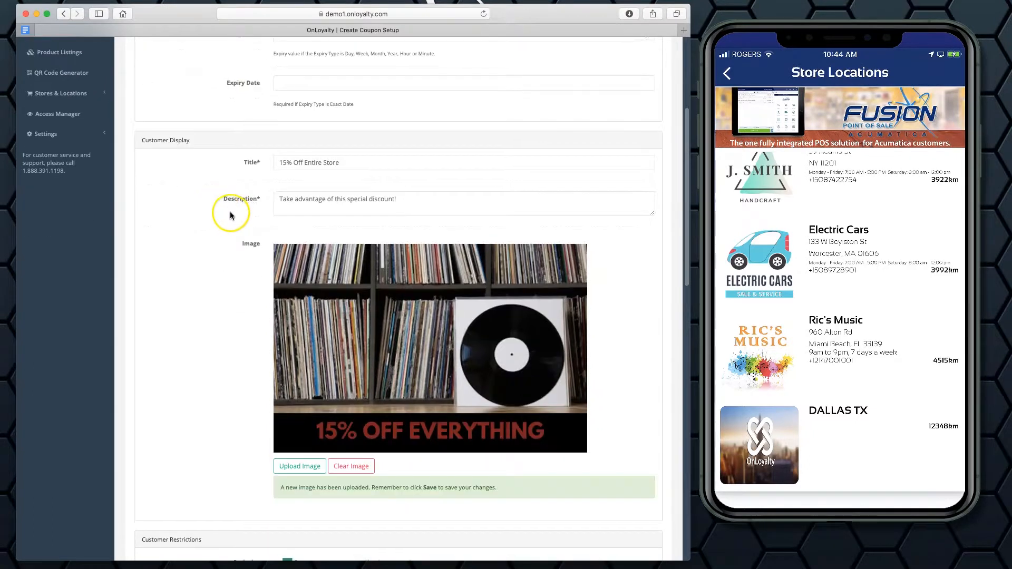
scroll(230, 211, down, 1)
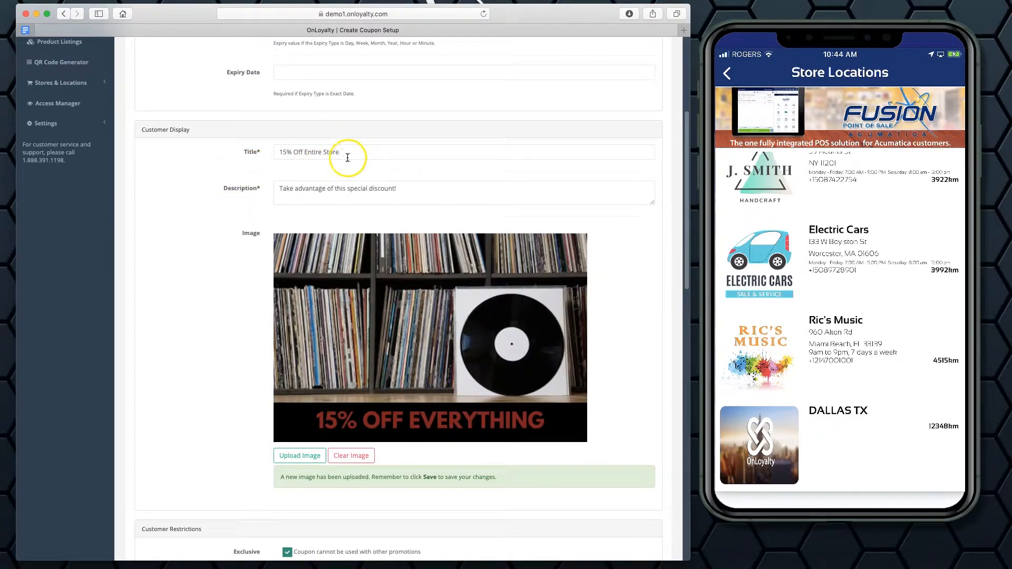
scroll(229, 258, down, 1)
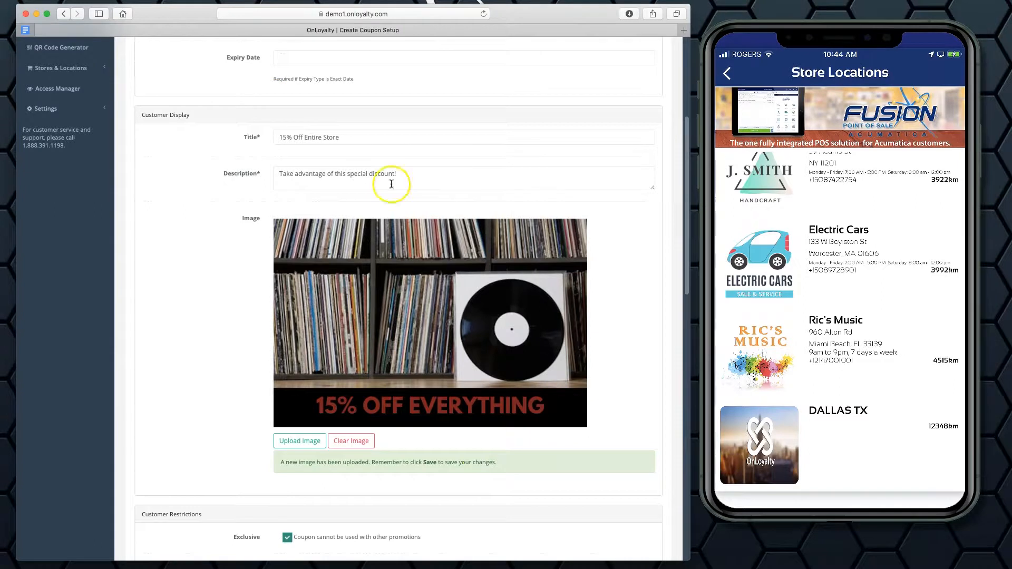
scroll(198, 343, down, 1)
scroll(199, 344, down, 1)
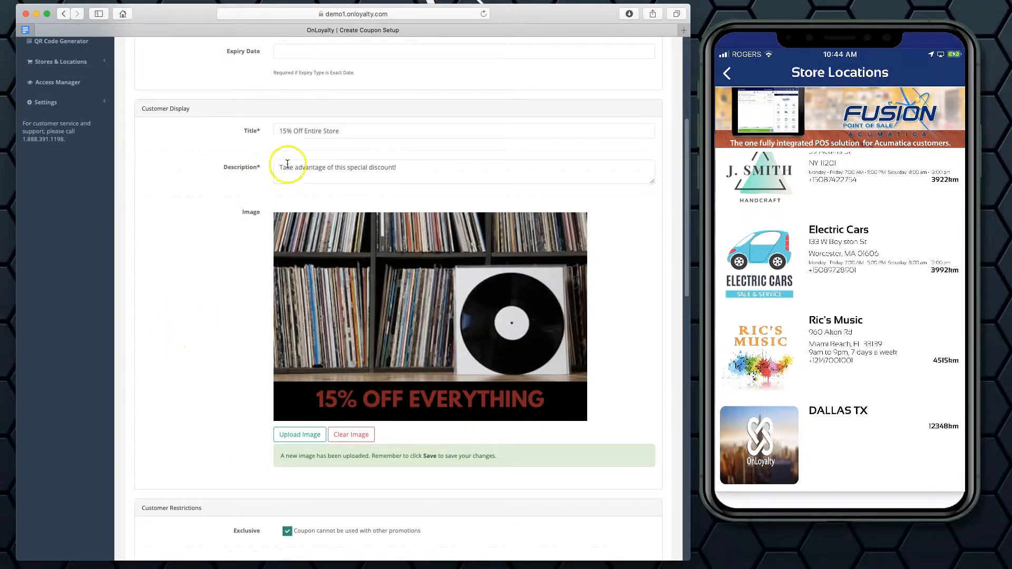
scroll(222, 377, down, 5)
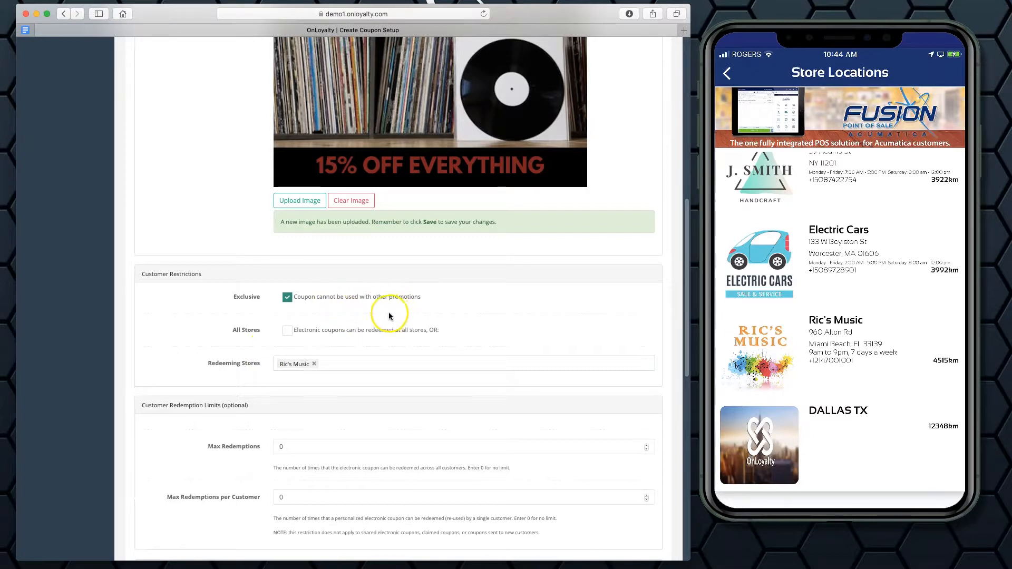
scroll(231, 375, down, 1)
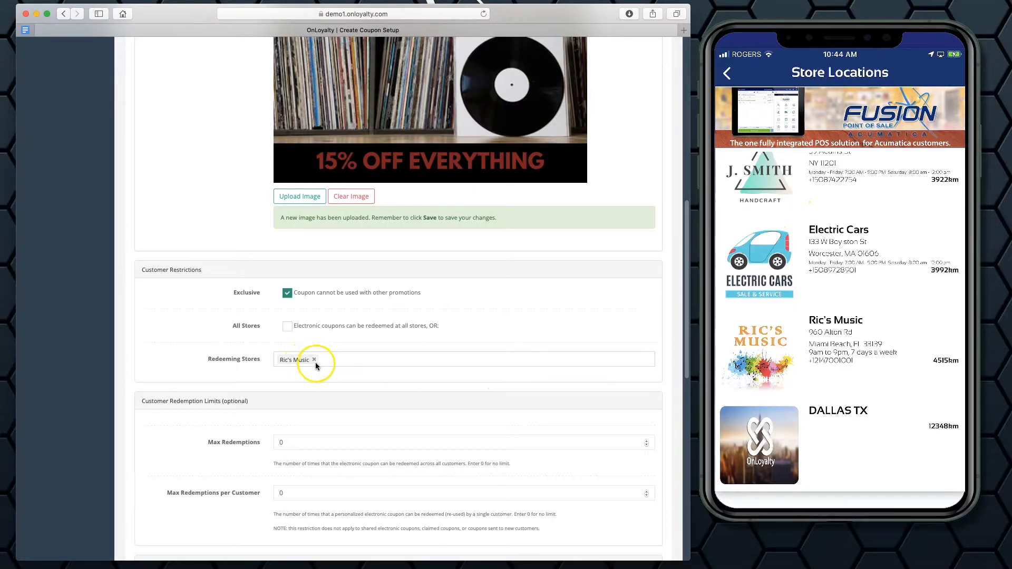
scroll(299, 407, down, 3)
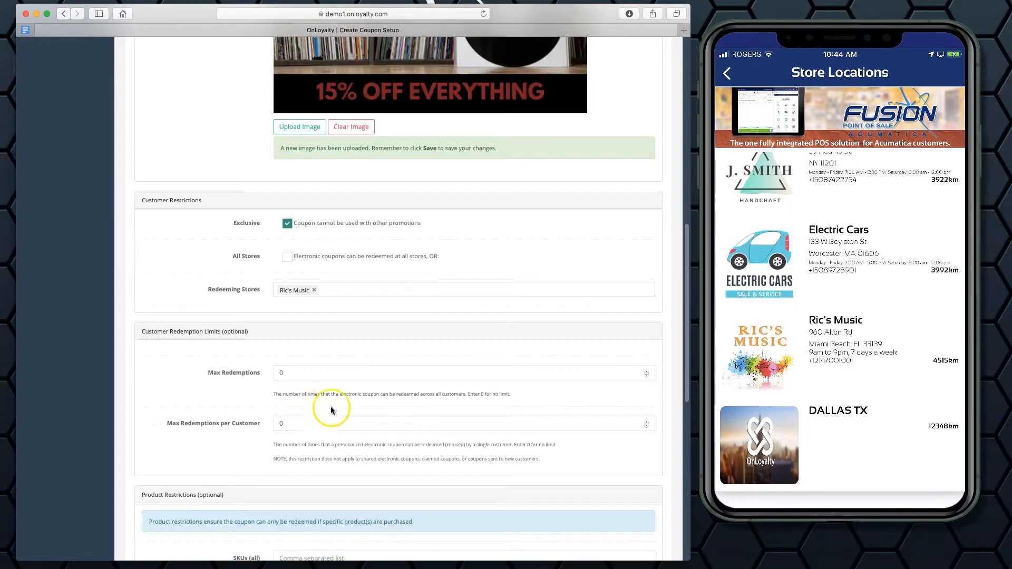
scroll(280, 389, down, 3)
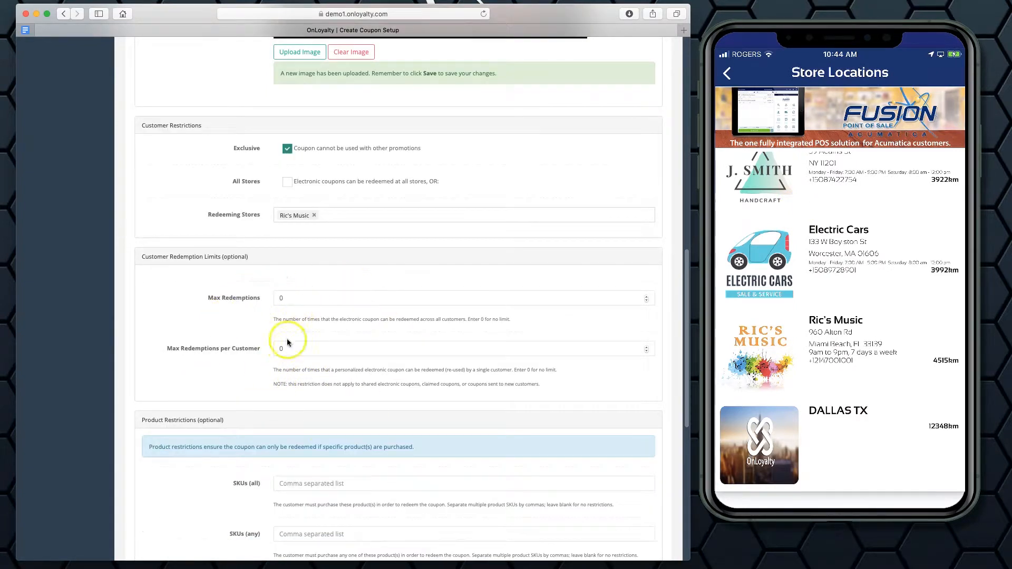
scroll(305, 363, down, 1)
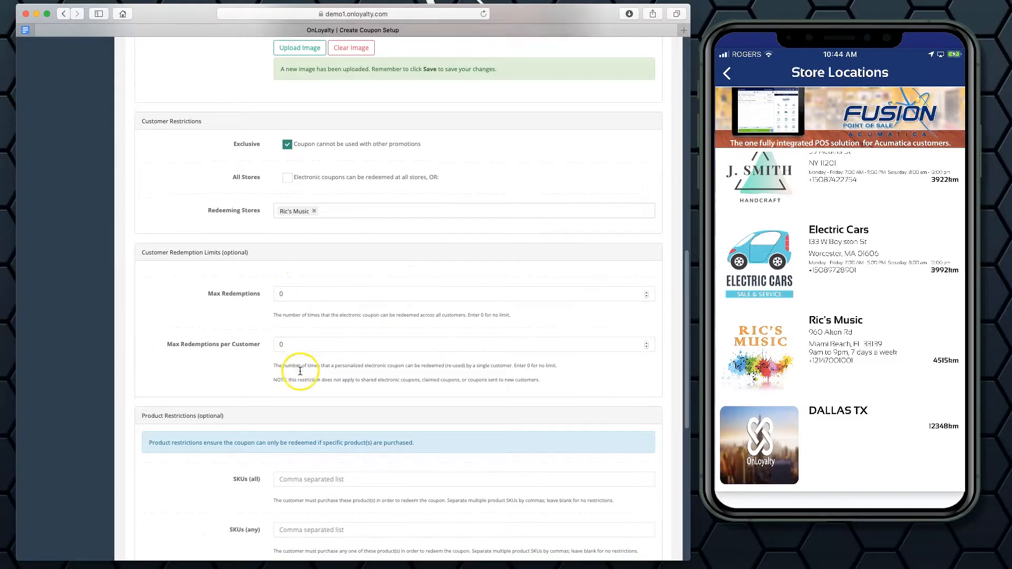
- Set the coupon's status to Publish and save the coupon setup
scroll(299, 369, down, 12)
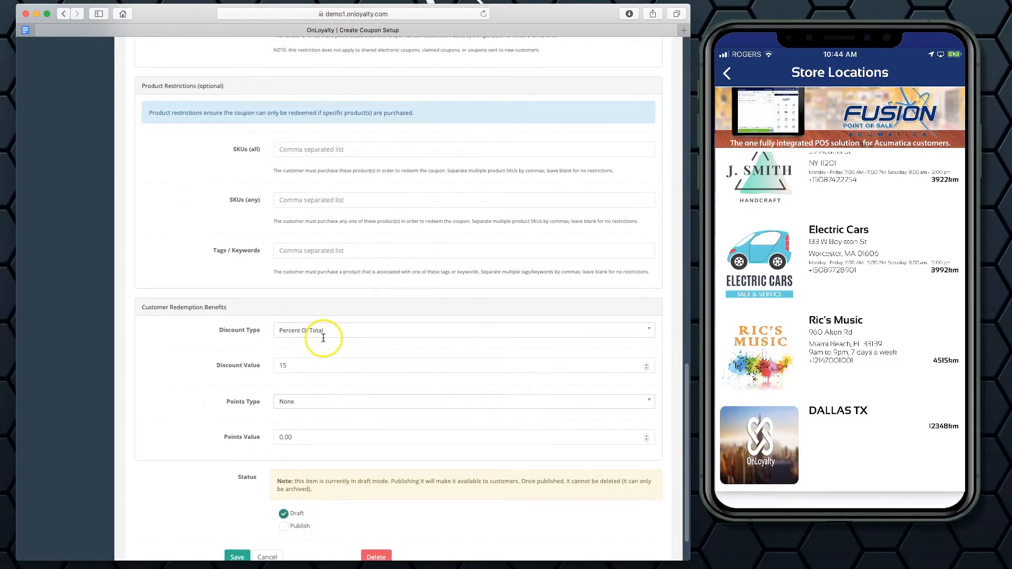
scroll(264, 388, down, 2)
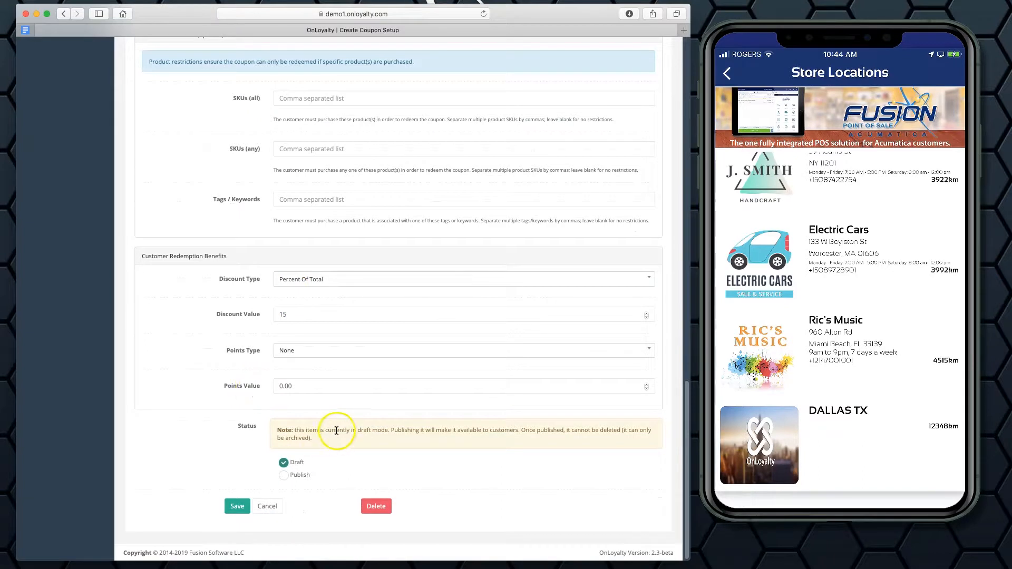
click(285, 476)
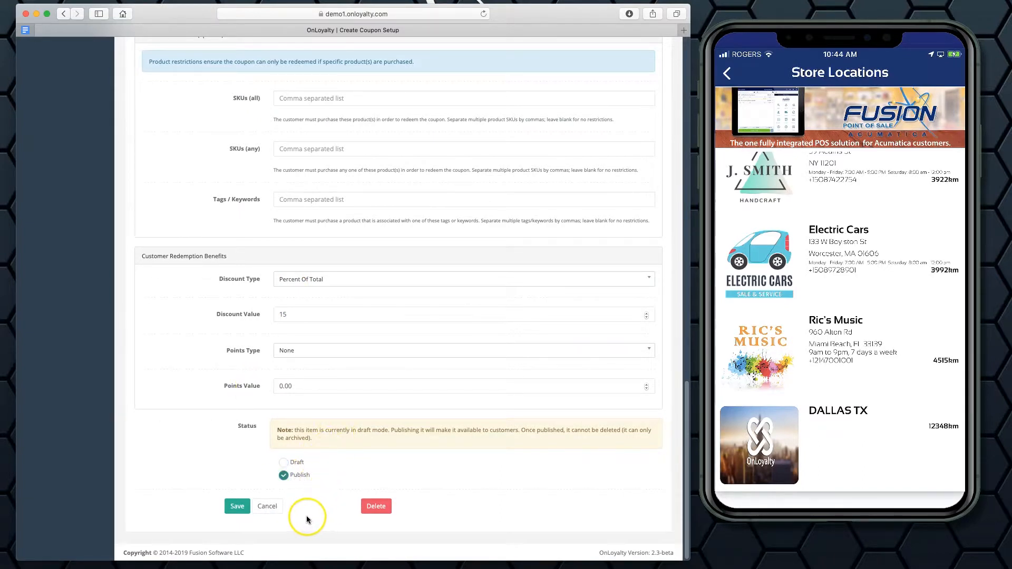
click(237, 507)
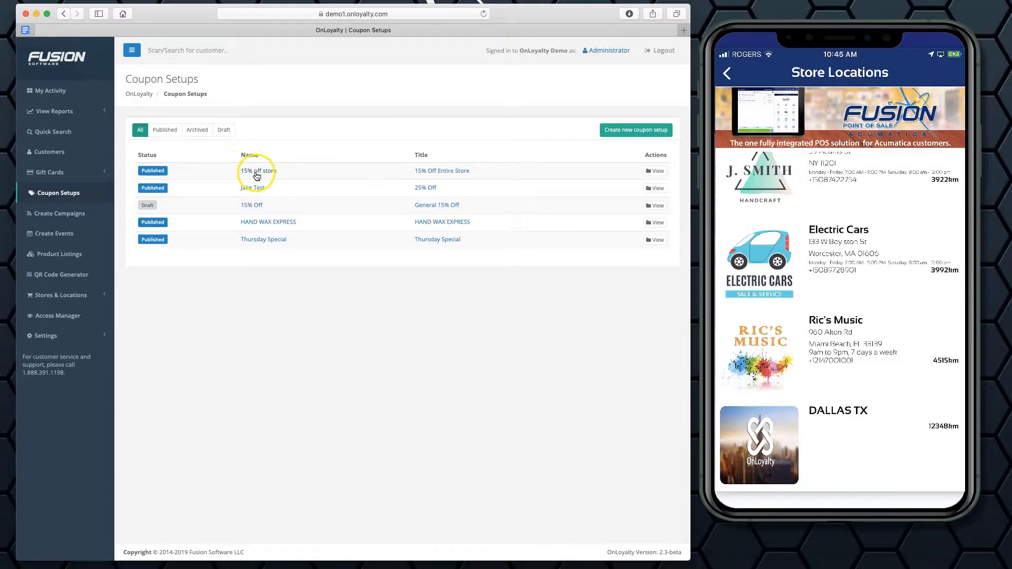
- View the saved "15% off store" coupon through to its status options, and leave it without making changes
click(660, 173)
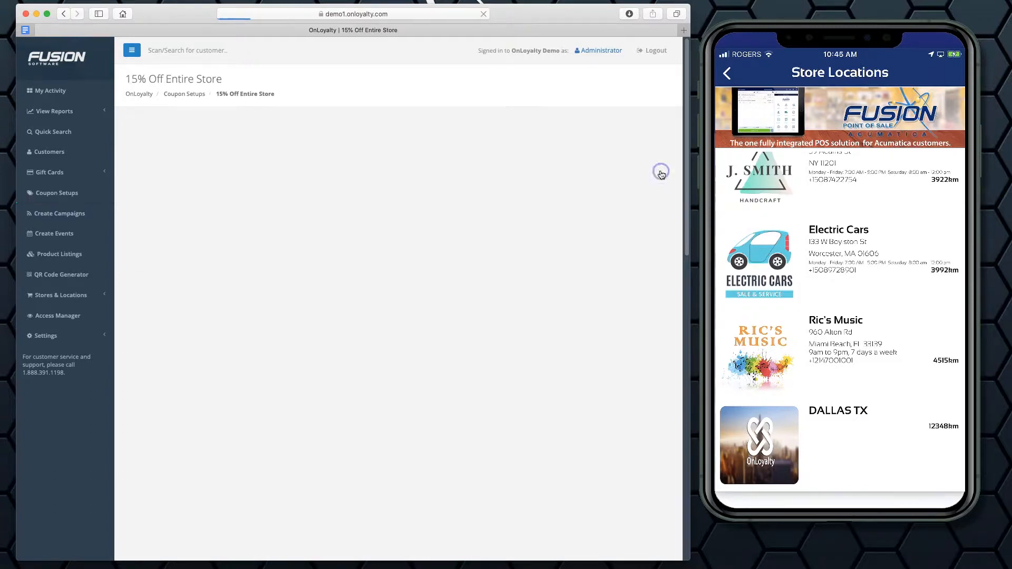
scroll(474, 277, down, 10)
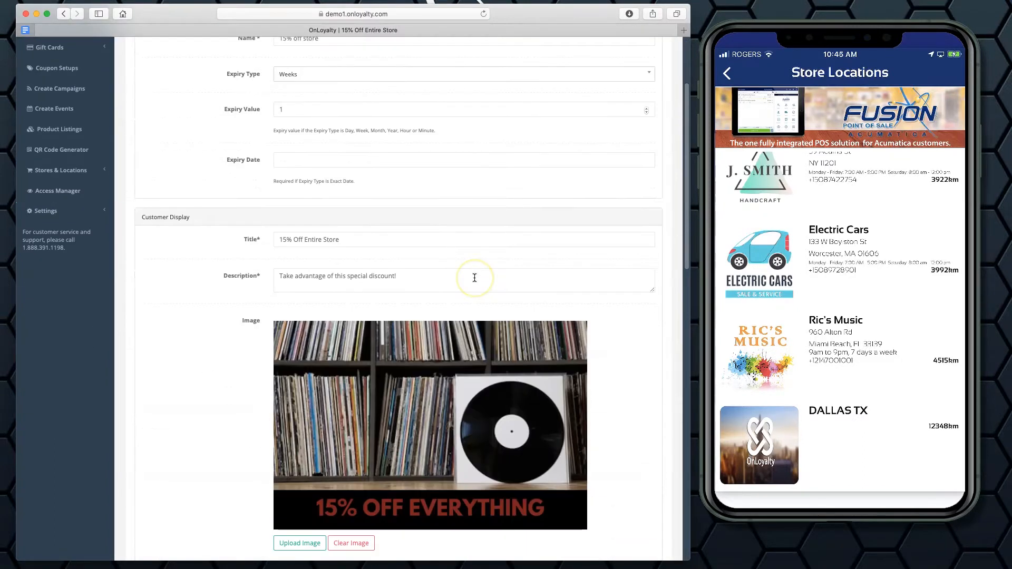
scroll(501, 293, down, 10)
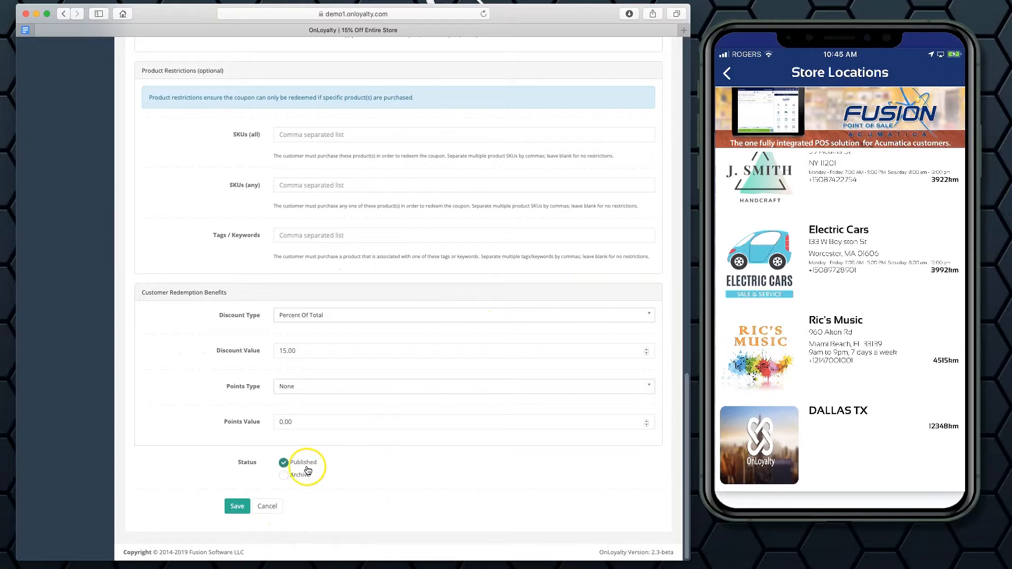
click(267, 506)
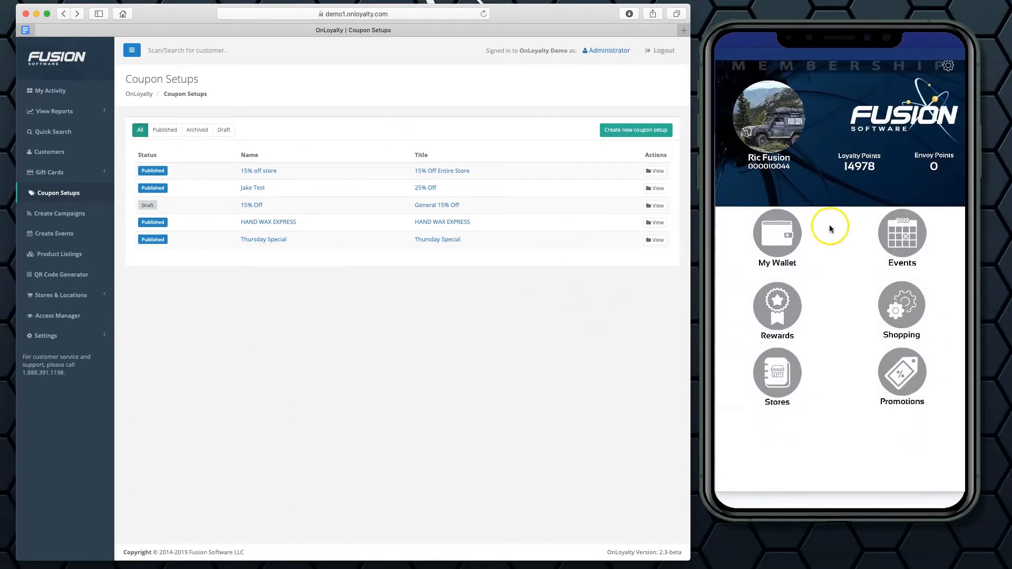
click(873, 408)
- Create a new promotional campaign with the name "Ric's Music 15% Off"
click(62, 215)
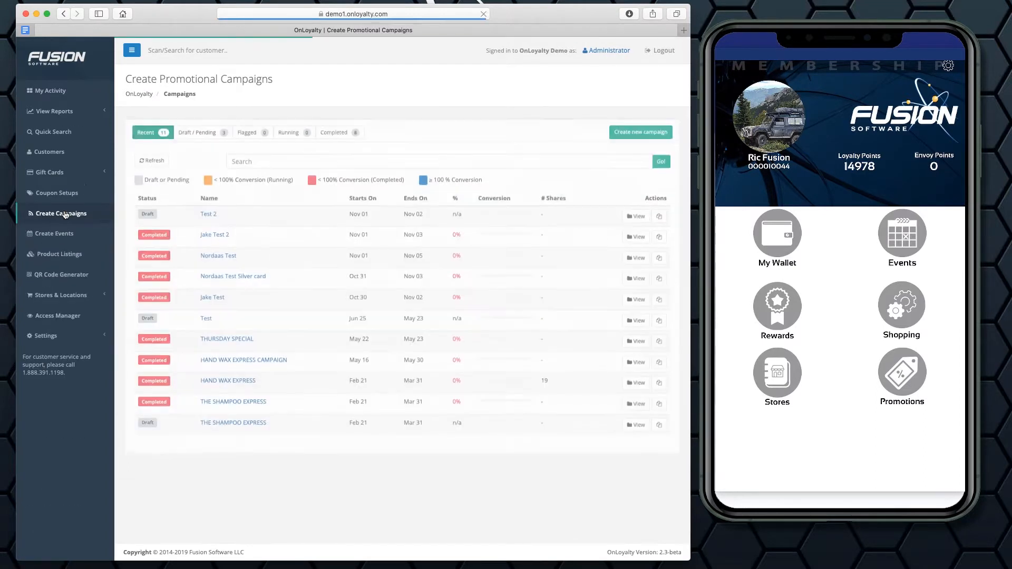
click(647, 132)
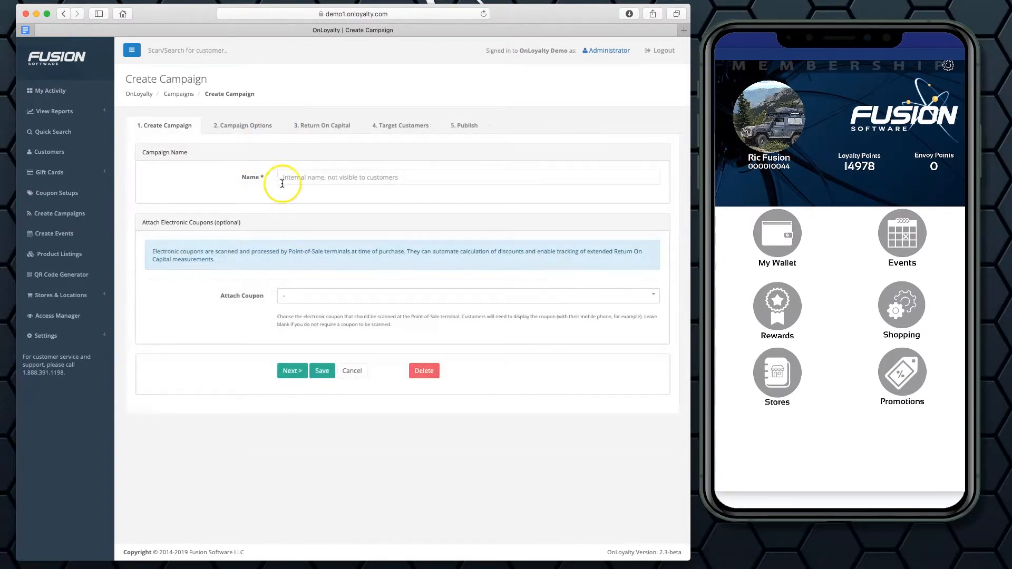
click(305, 177)
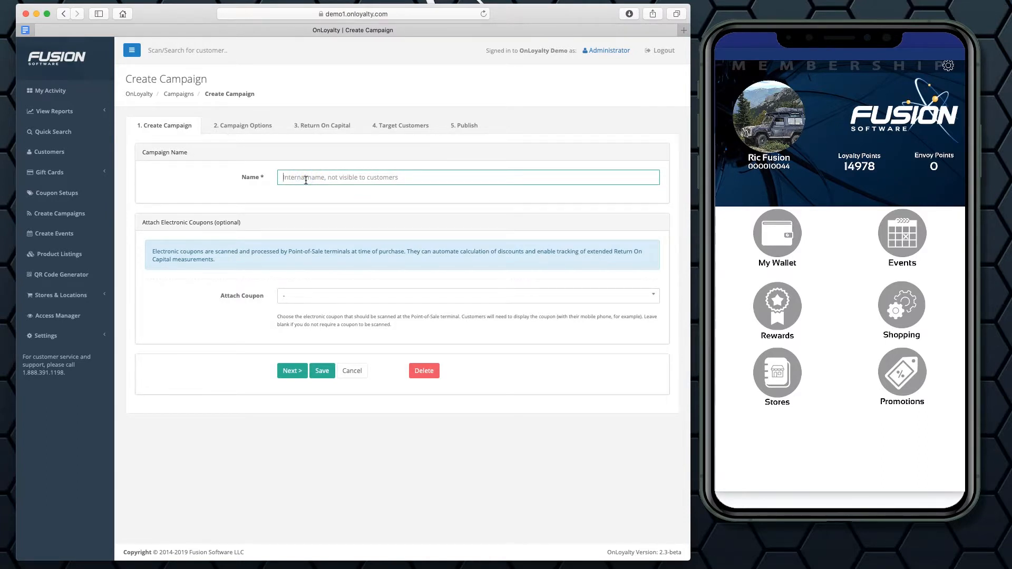
text(Ric's Music 15% Off)
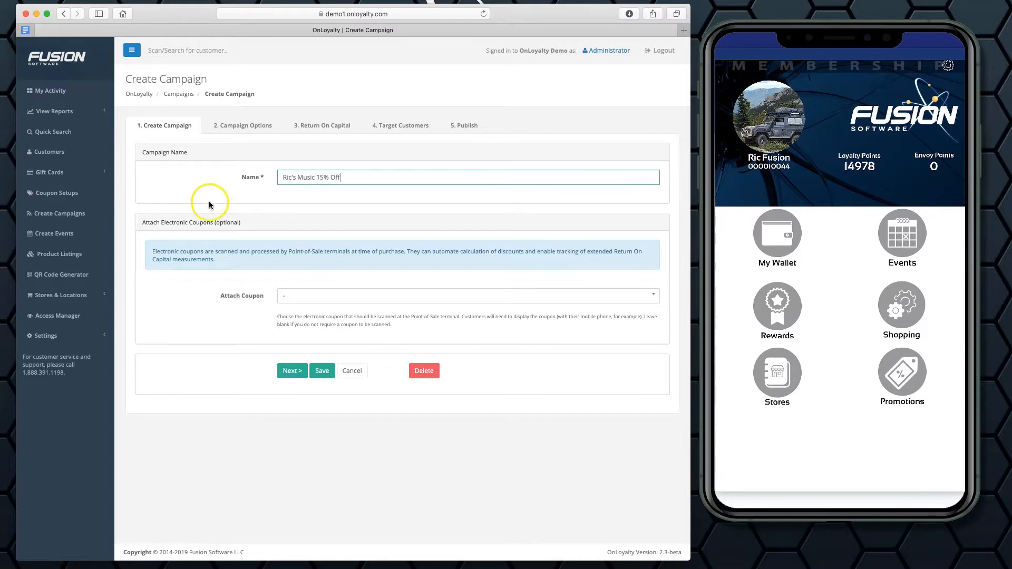
- Attach the "15% off store" coupon to the campaign and continue to the campaign options
click(284, 296)
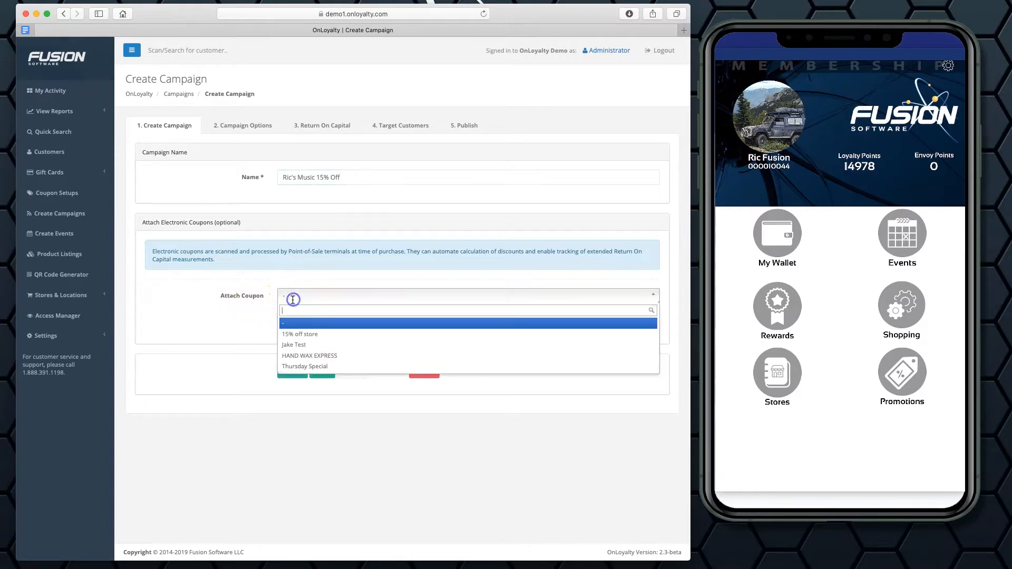
click(304, 335)
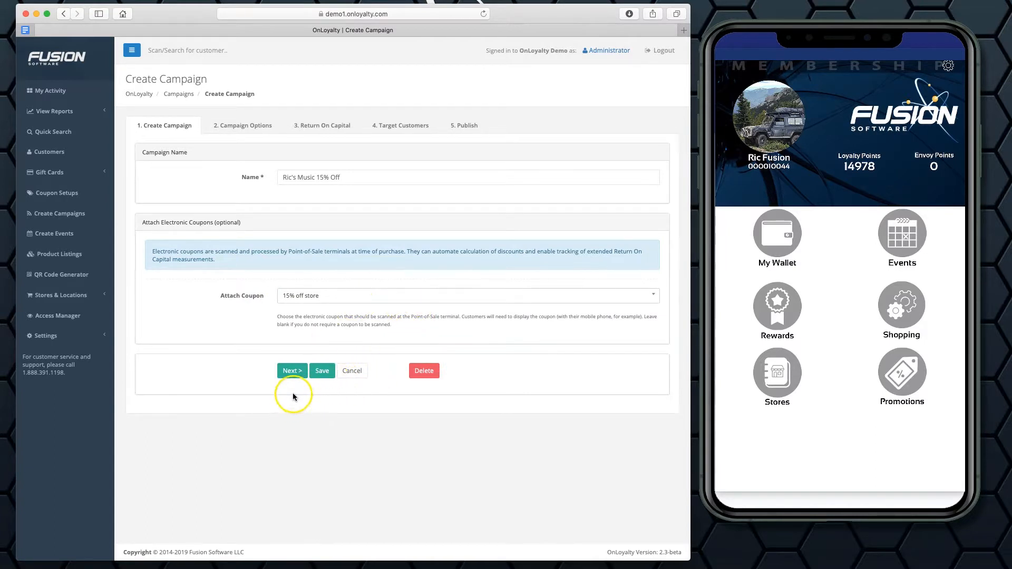
click(291, 370)
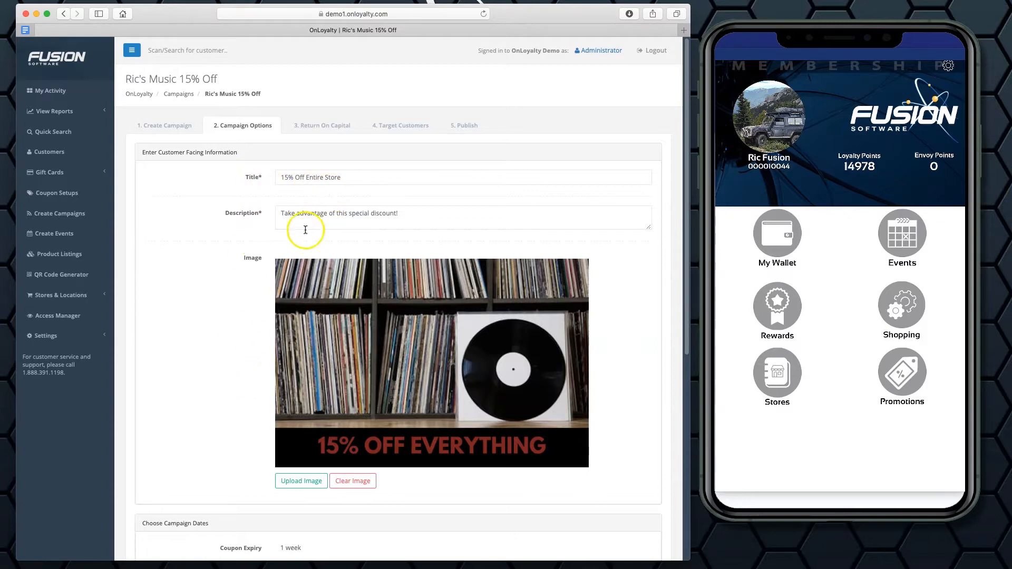
- Review the campaign's customer-facing title, description and image, along with the coupon expiry and campaign dates
scroll(284, 358, down, 1)
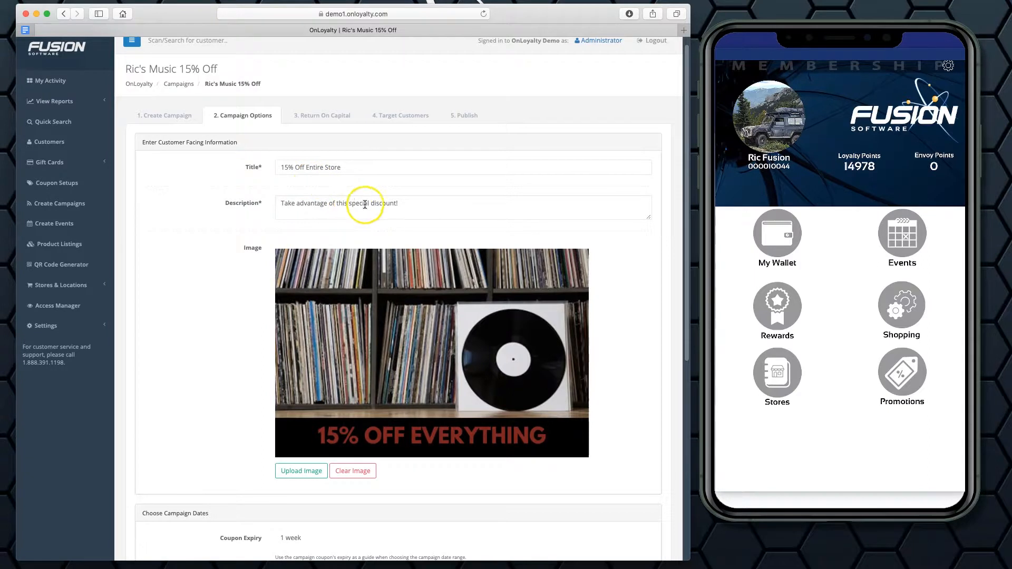
scroll(334, 196, down, 2)
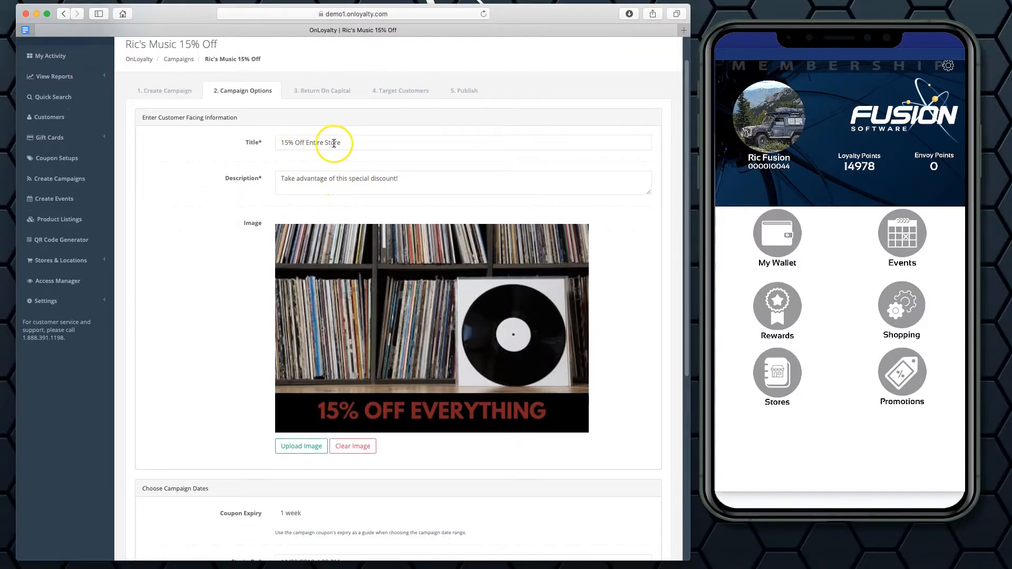
click(458, 184)
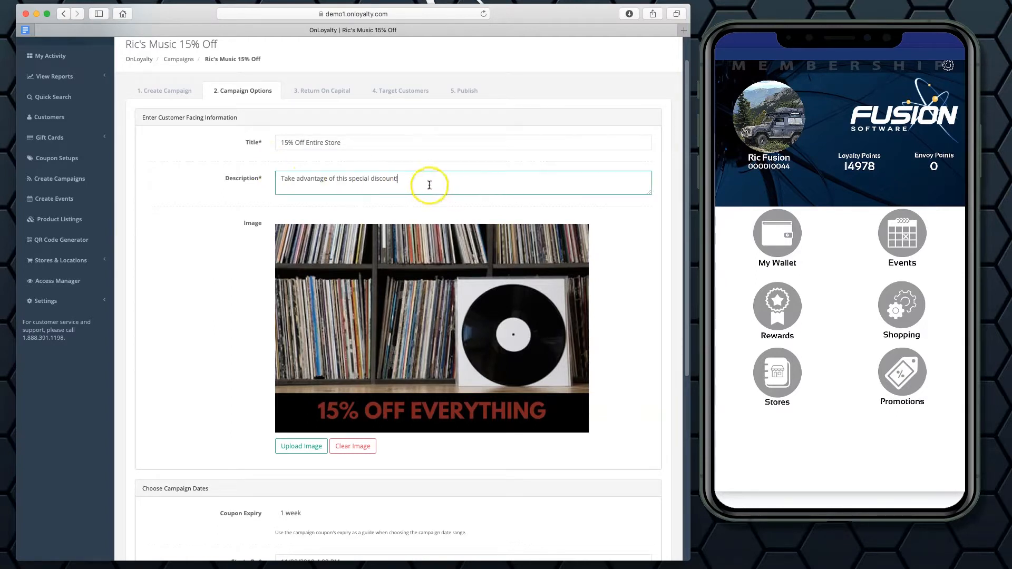
scroll(328, 225, down, 2)
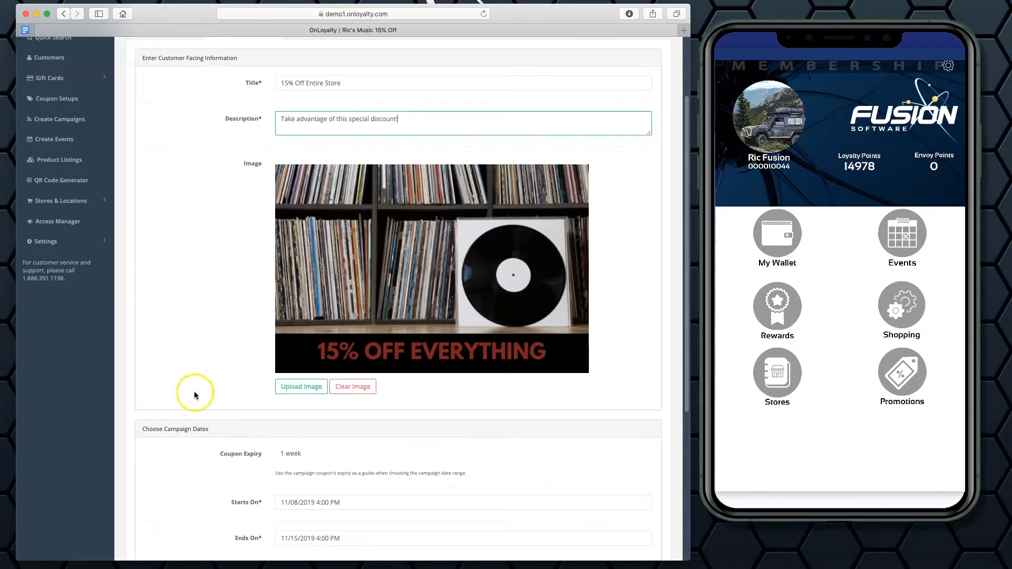
scroll(221, 401, down, 2)
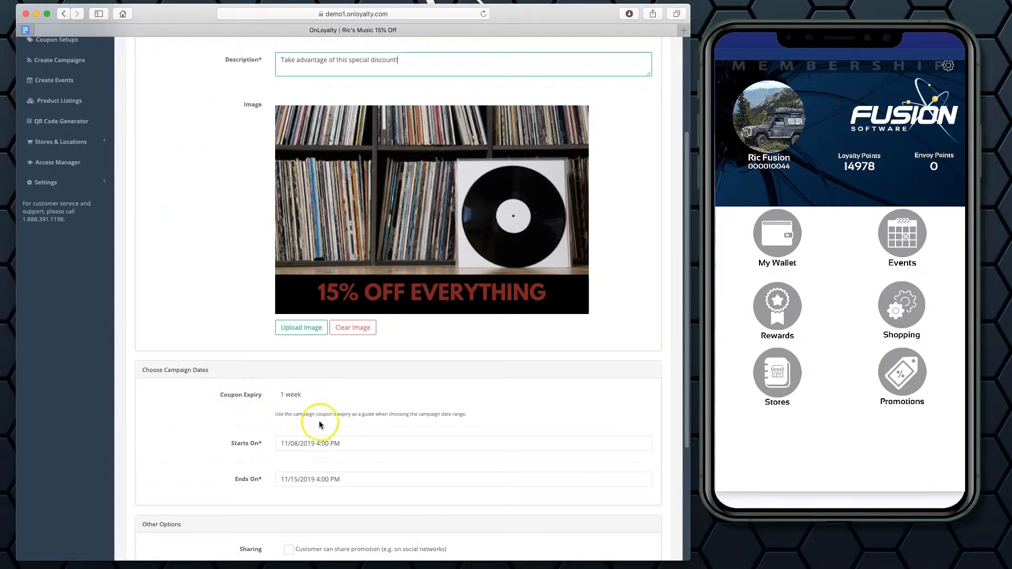
scroll(294, 459, down, 1)
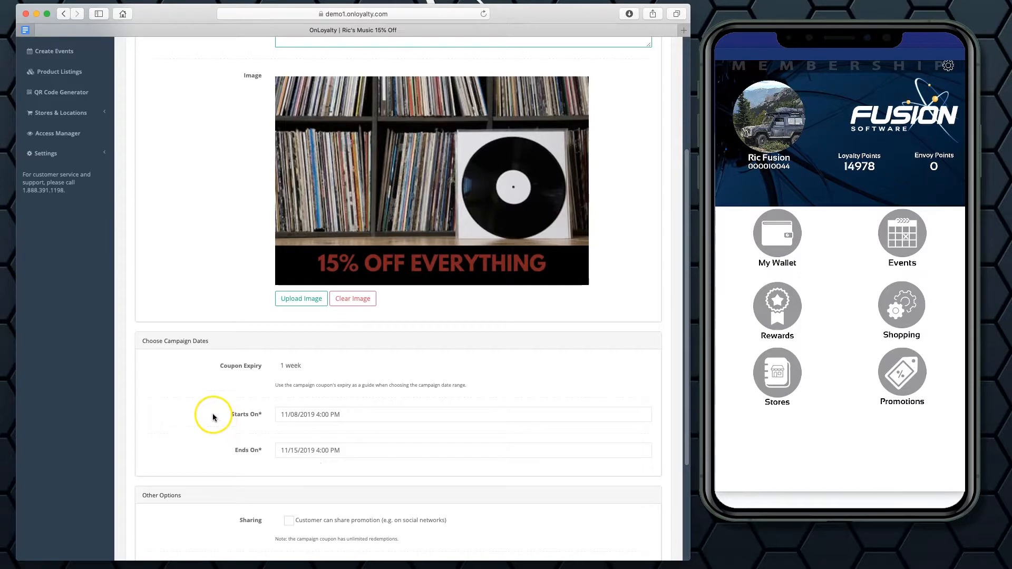
- Enable sharing so that customers can share the campaign promotion on social networks
scroll(213, 417, down, 5)
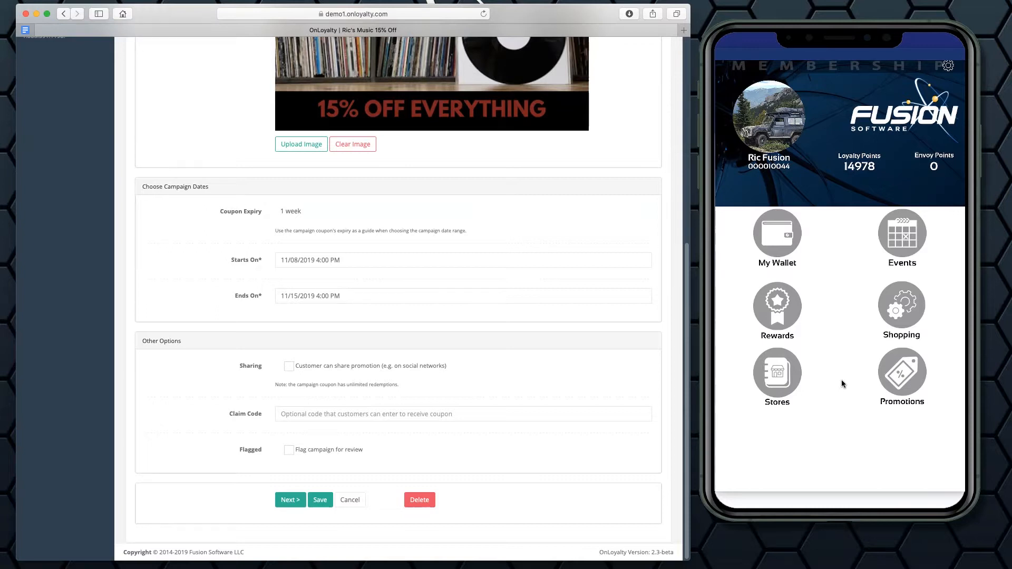
click(289, 367)
scroll(329, 446, up, 3)
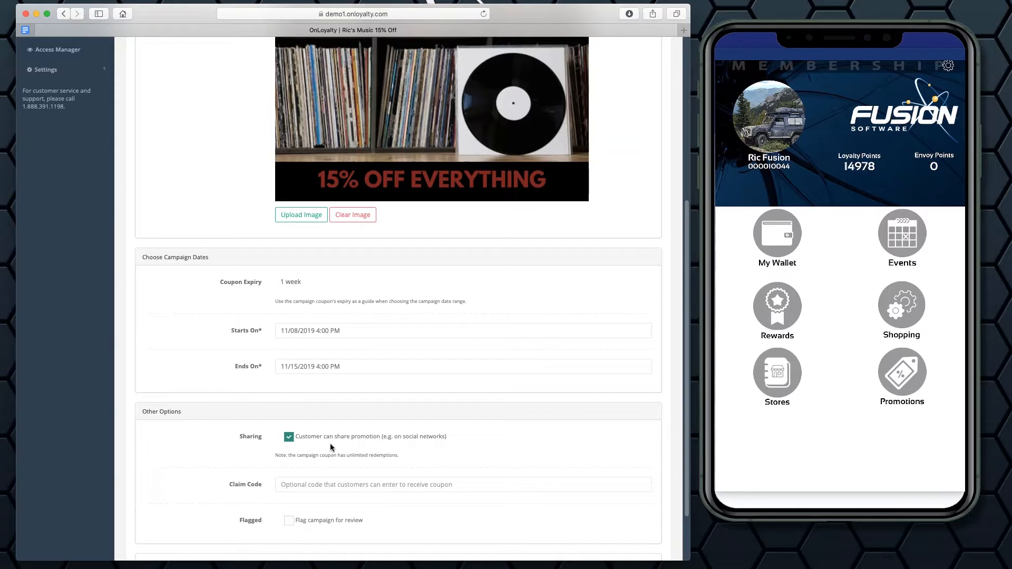
- Continue from the campaign options to the campaign's return on capital settings, leaving the claim code empty and the campaign unflagged
scroll(331, 445, down, 2)
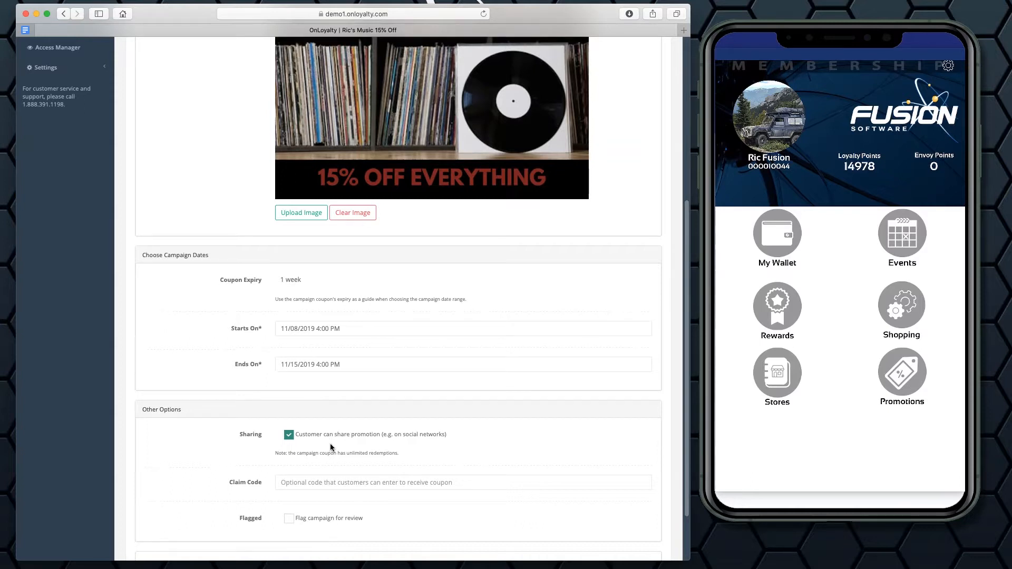
scroll(334, 451, up, 8)
scroll(334, 453, down, 5)
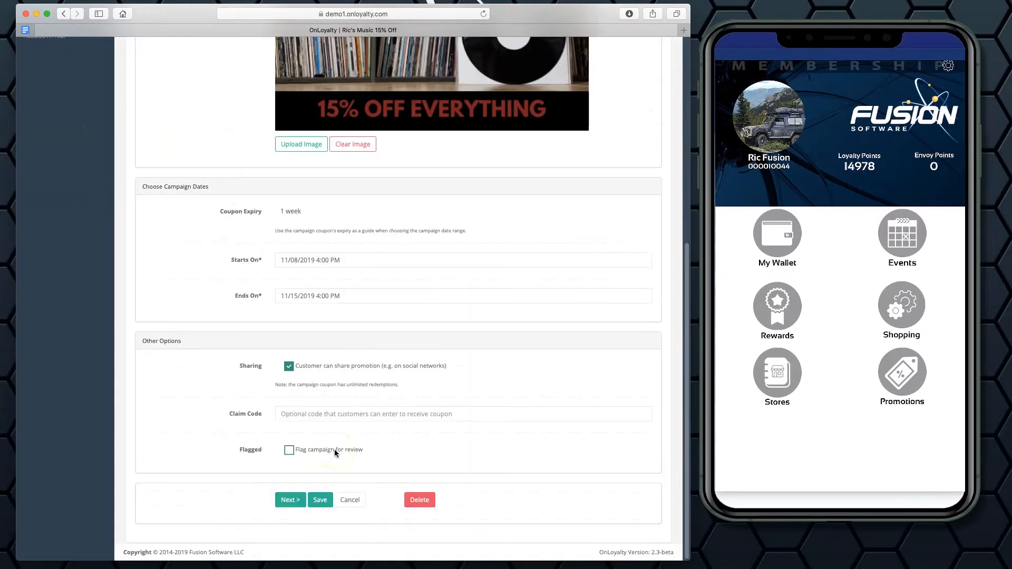
click(289, 500)
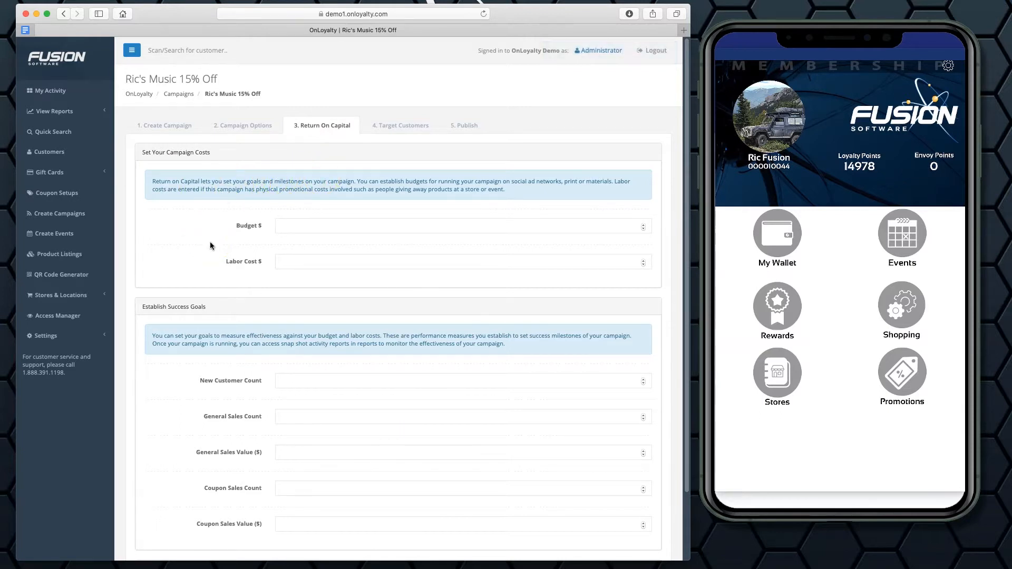
- Set the campaign budget to $5000 in the campaign costs, leaving the labor cost empty
scroll(253, 290, down, 3)
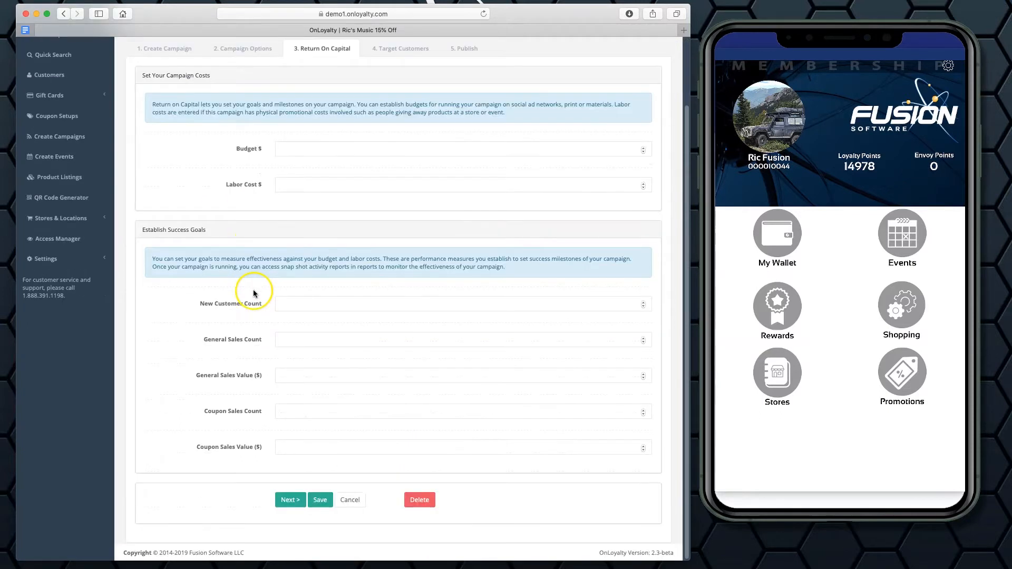
scroll(254, 291, up, 3)
click(300, 227)
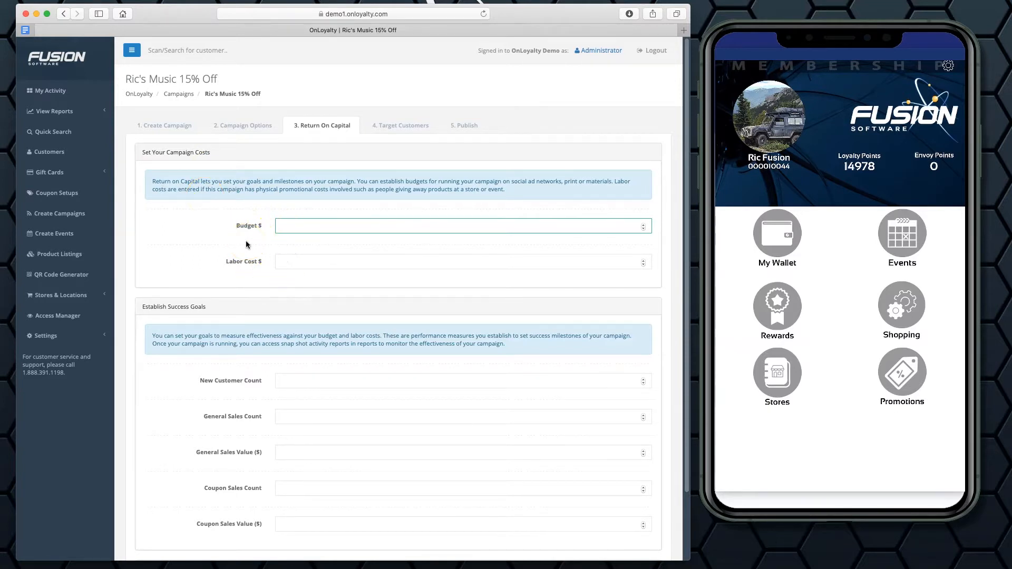
text(5000)
click(273, 276)
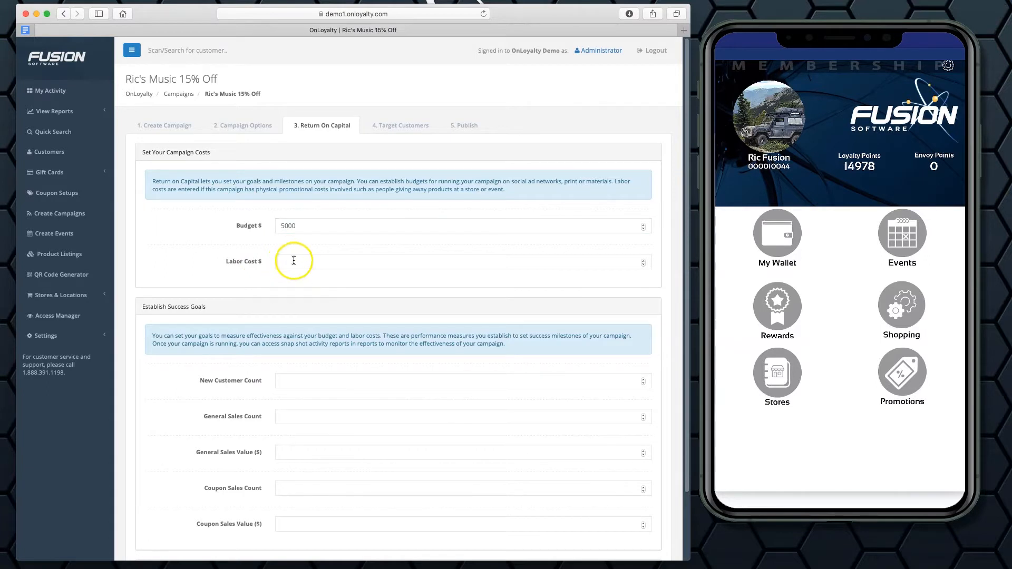
- Try a success goal of 100 for the new customer count and clear it again
scroll(261, 275, down, 3)
scroll(261, 276, down, 1)
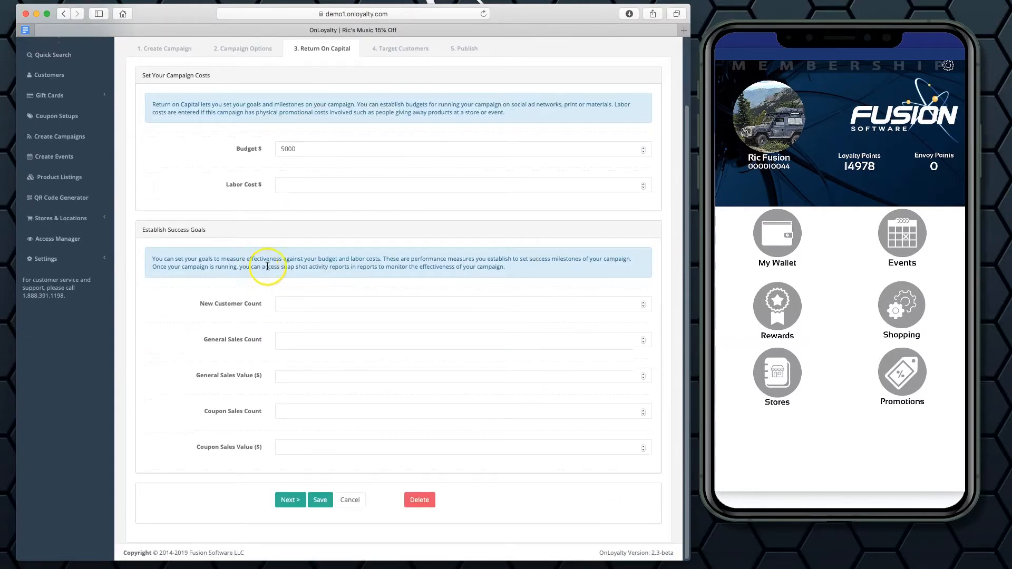
click(300, 151)
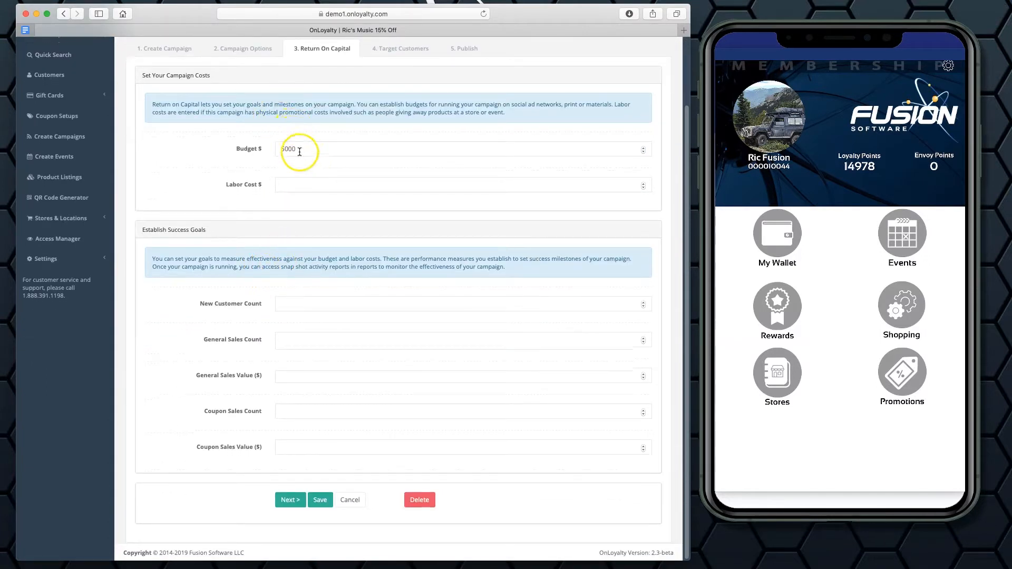
click(292, 305)
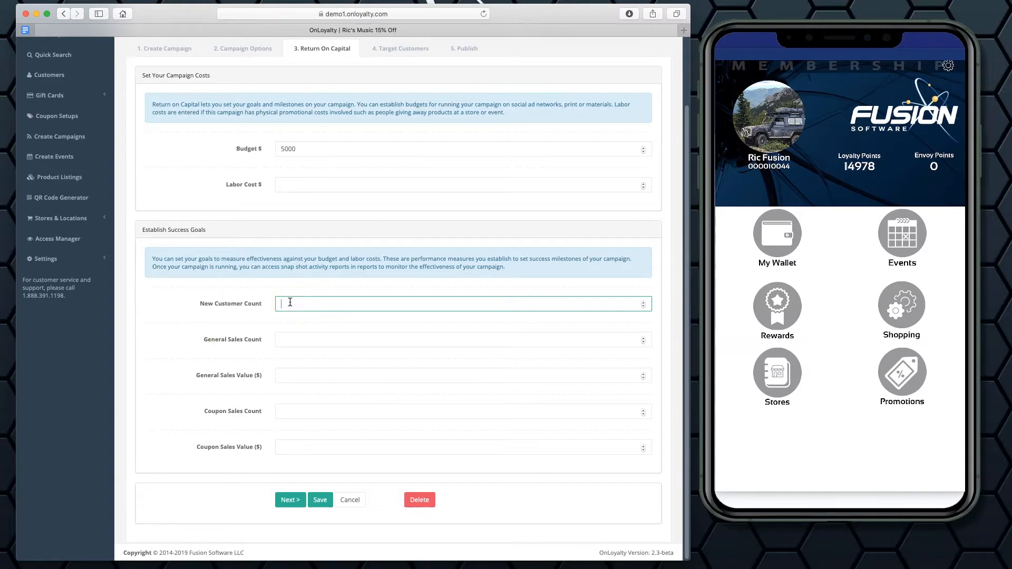
text(100)
click(245, 315)
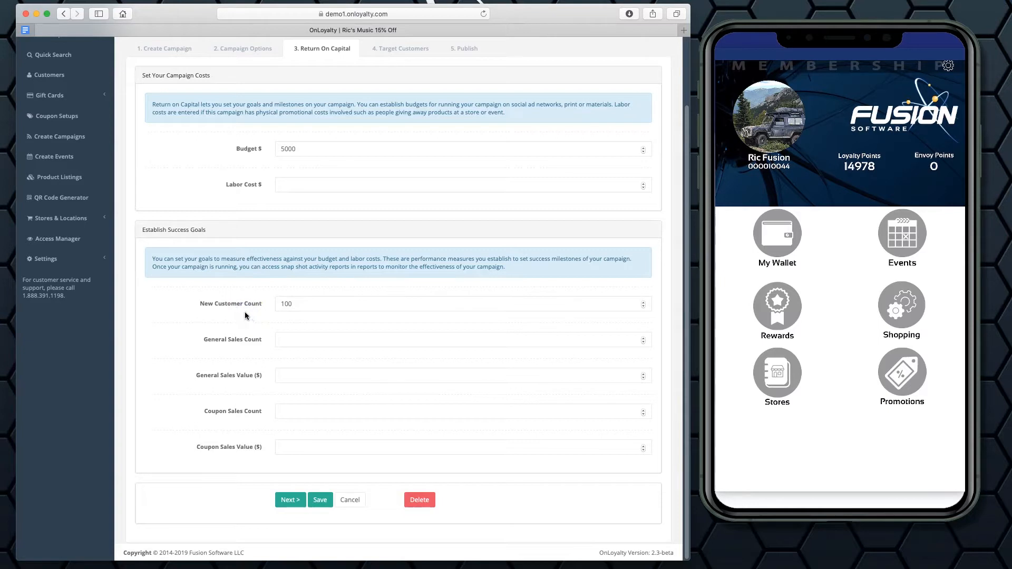
double_click(288, 304)
key(BackSpace)
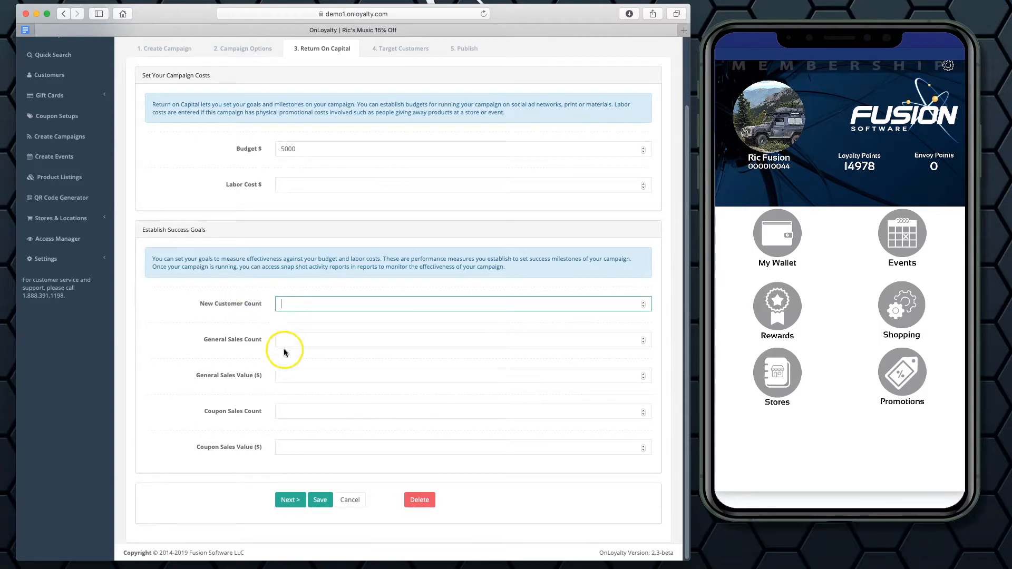
- Try a success goal of 200 for the general sales count and clear it again
click(287, 339)
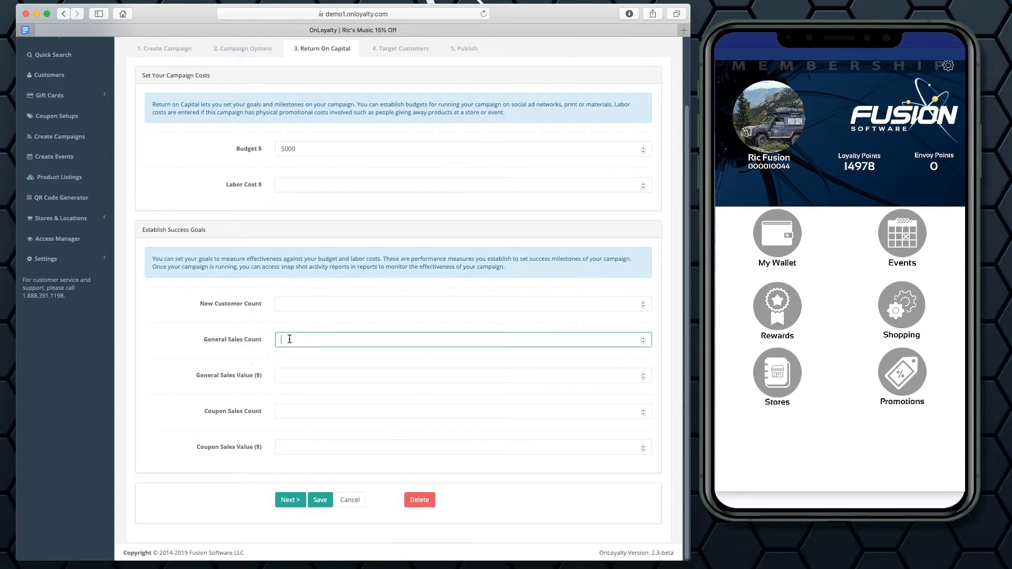
text(200)
click(170, 373)
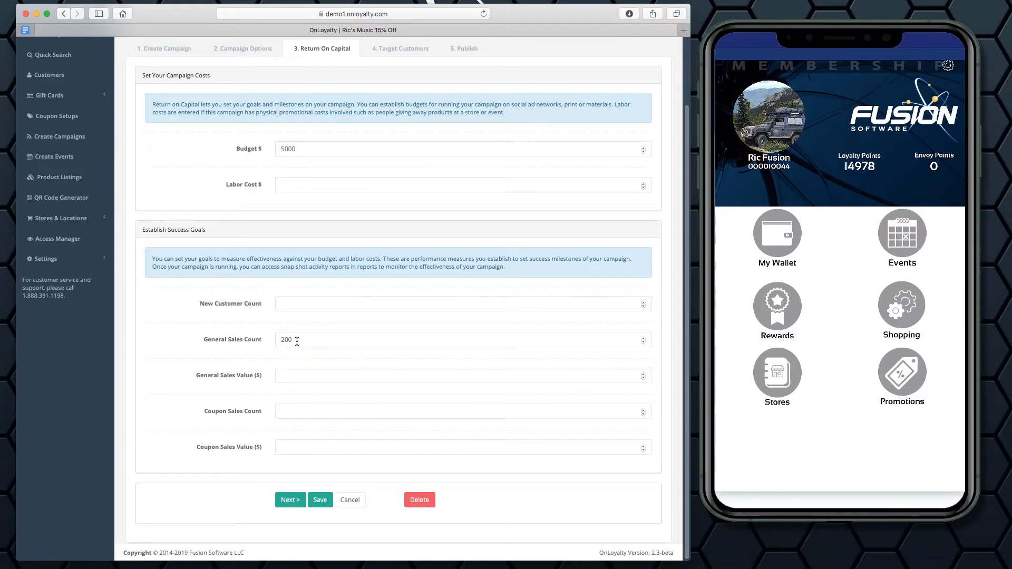
double_click(283, 340)
key(BackSpace)
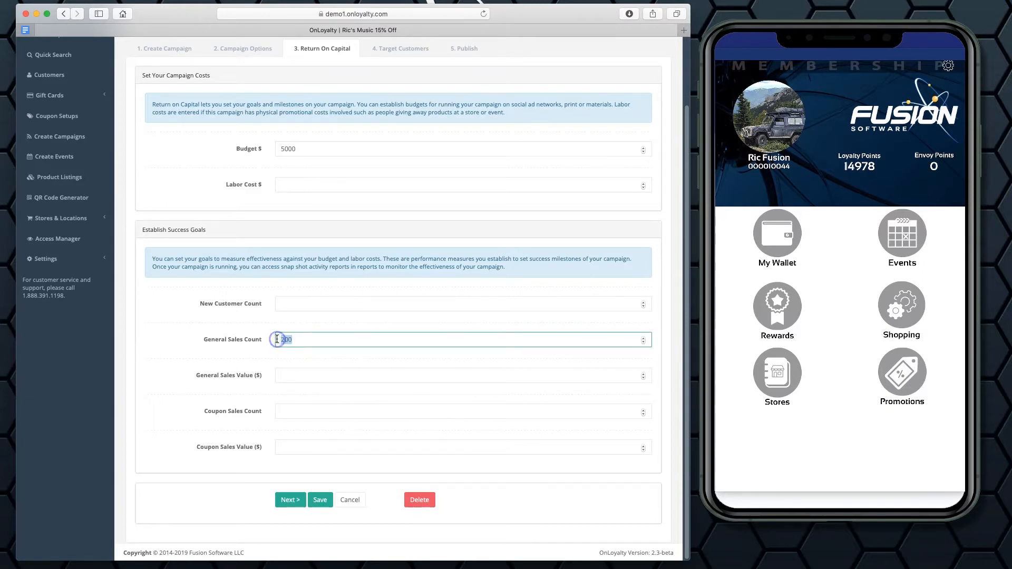
- Try a success goal of $10000 for the general sales value and clear it again
click(291, 378)
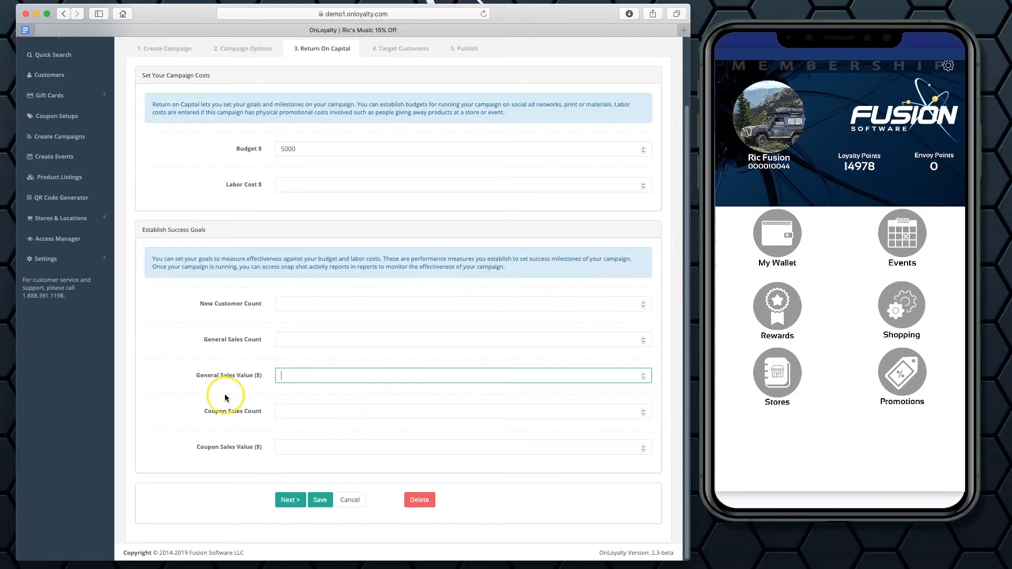
text(10000)
click(204, 384)
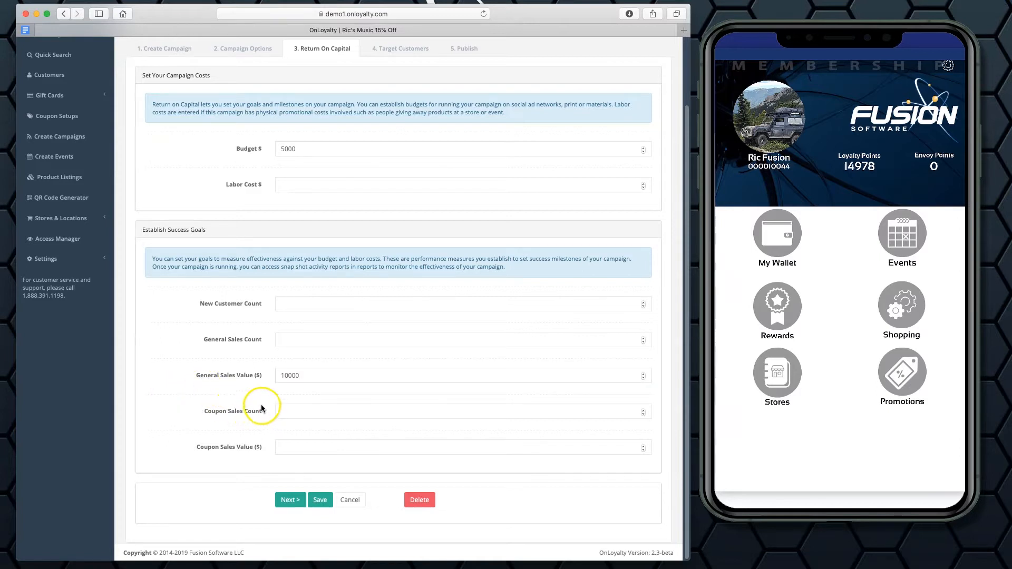
drag(296, 376, 269, 377)
key(BackSpace)
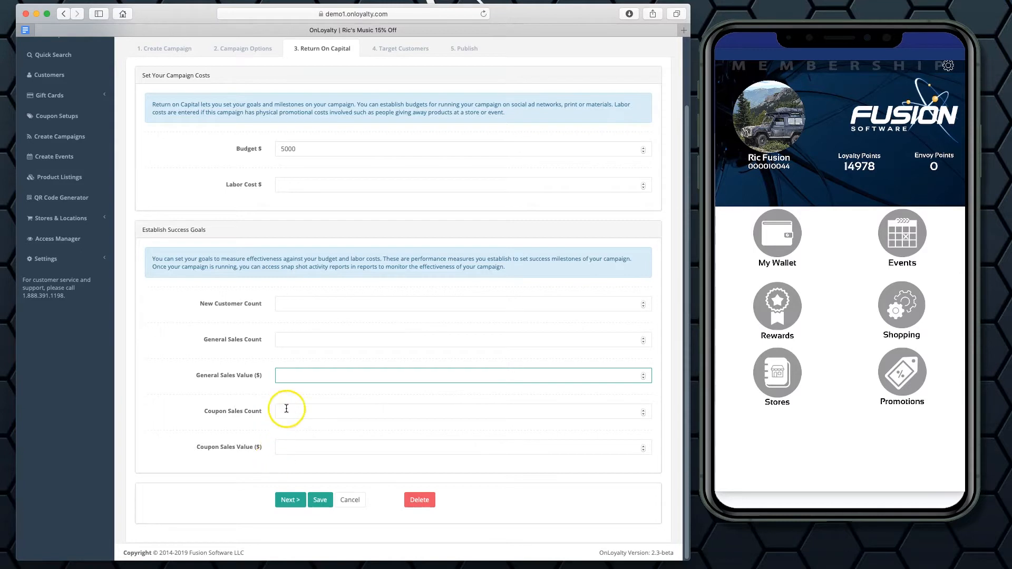
- Set the general sales count goal to 200 and continue to the target customer criteria
click(299, 305)
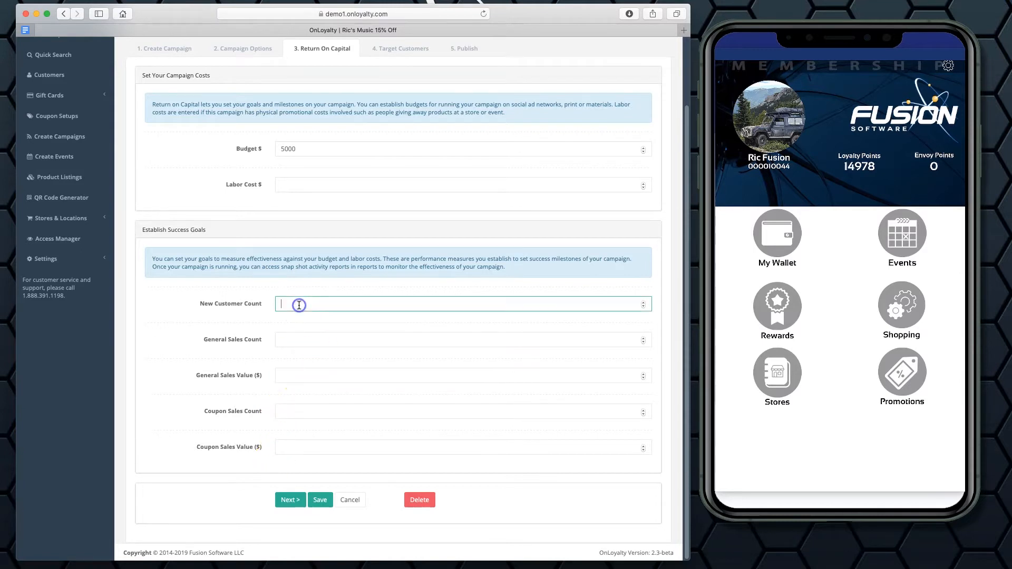
click(300, 338)
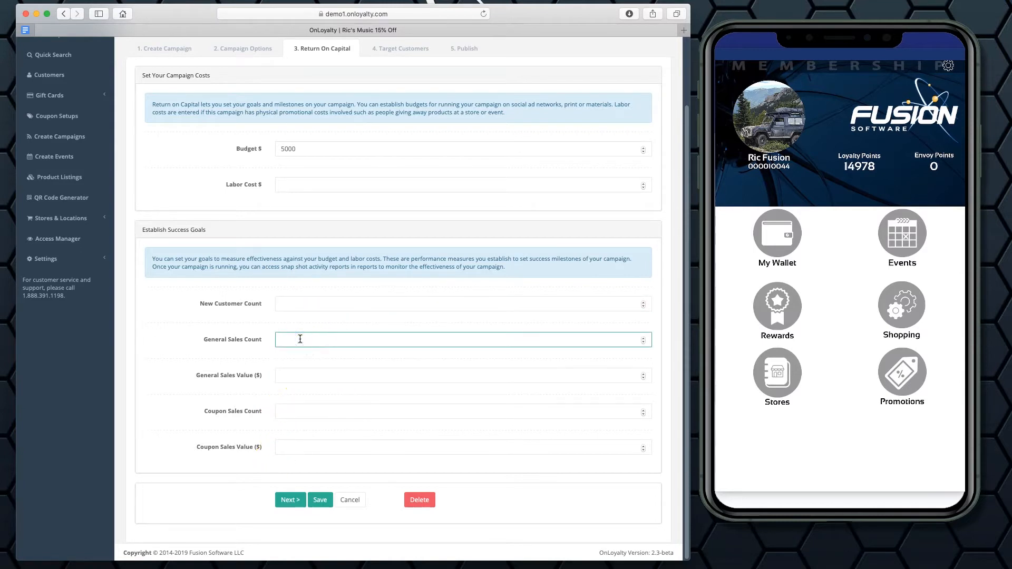
text(200)
click(217, 377)
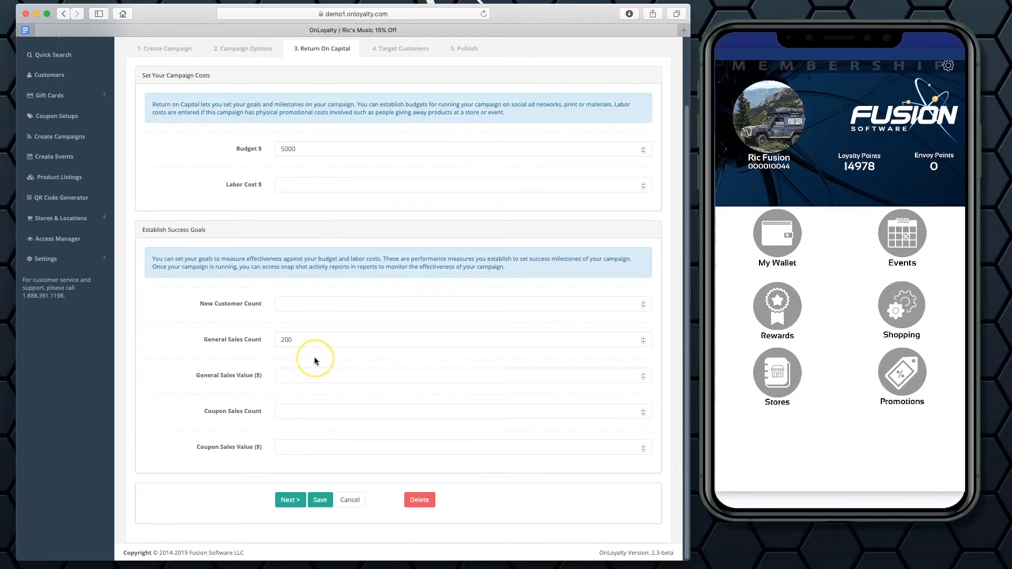
click(289, 500)
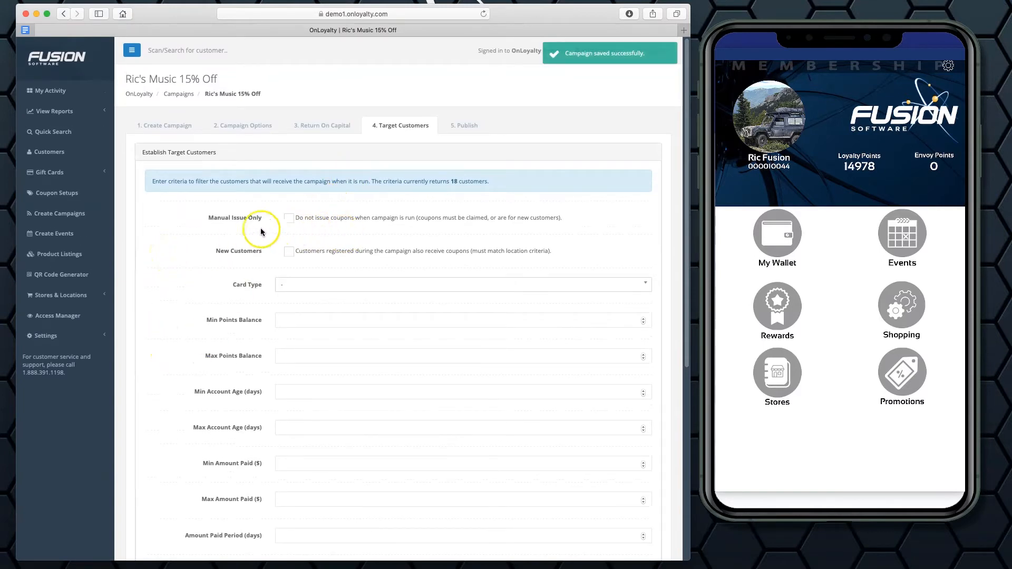
- Allow customers who register during the campaign to receive coupons as well, leaving manual issue only disabled
scroll(293, 223, down, 1)
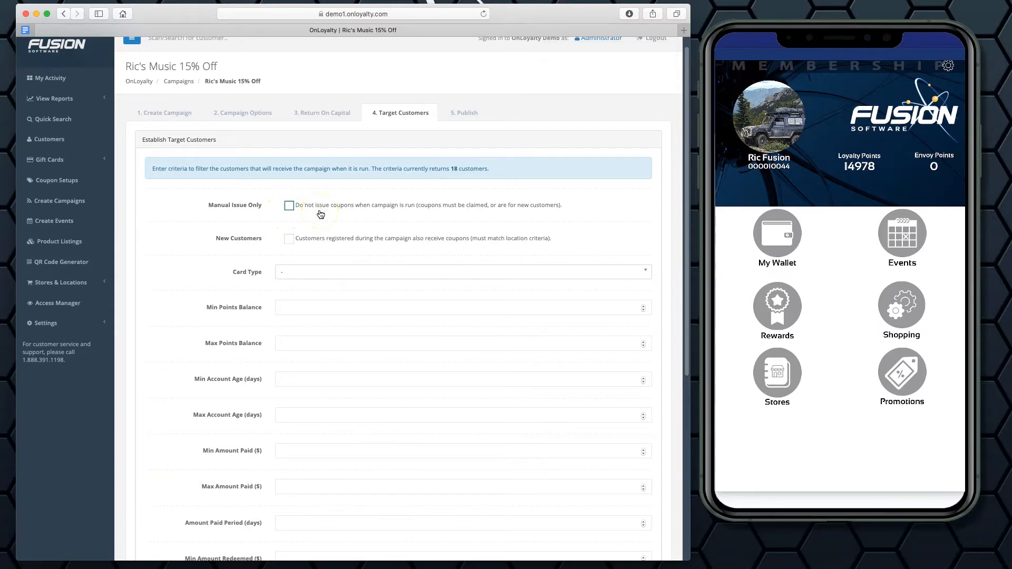
scroll(338, 203, down, 1)
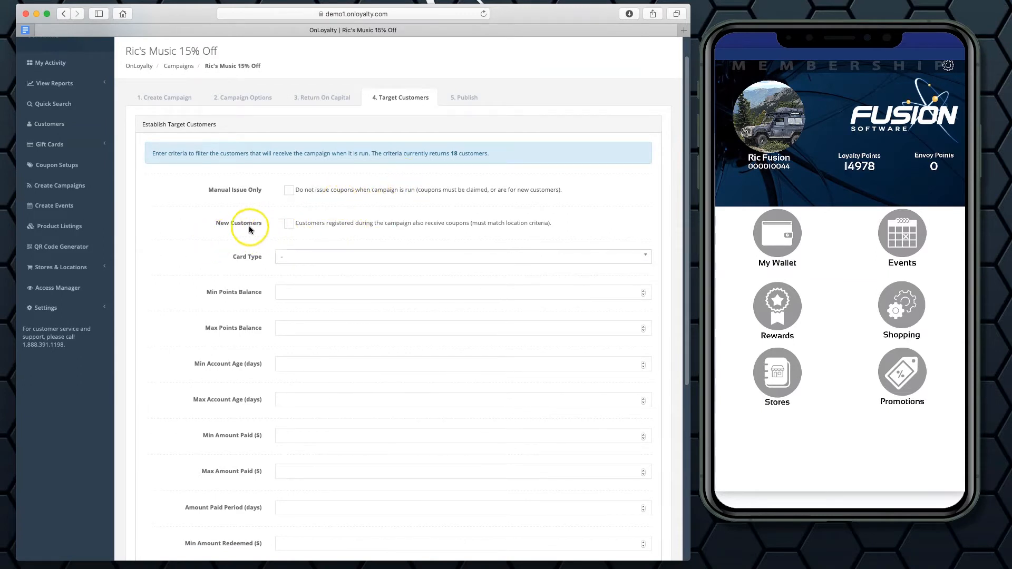
click(289, 224)
click(303, 220)
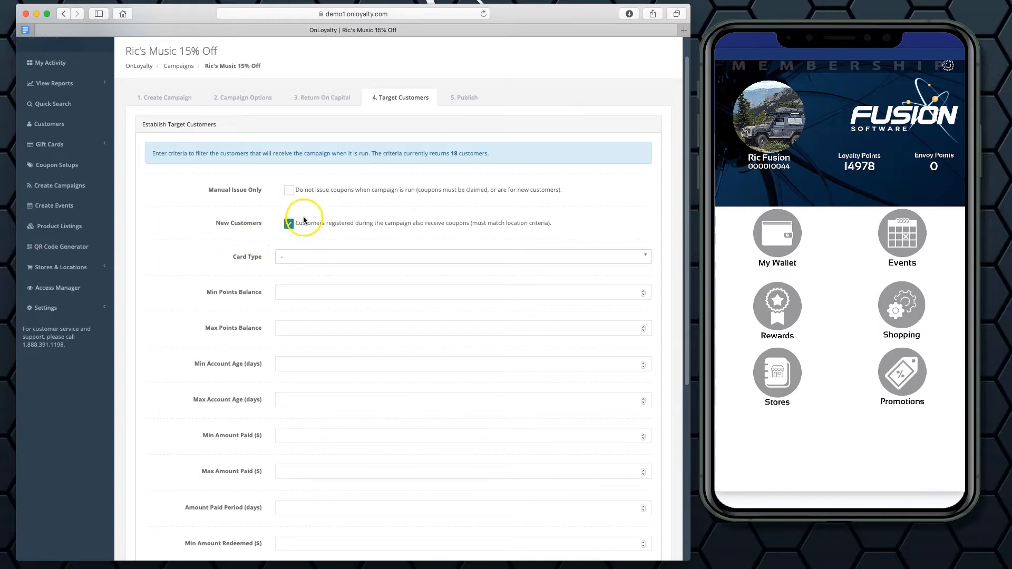
- Try limiting the target customers to the Fusion Default card type and reset the card type to blank
click(292, 256)
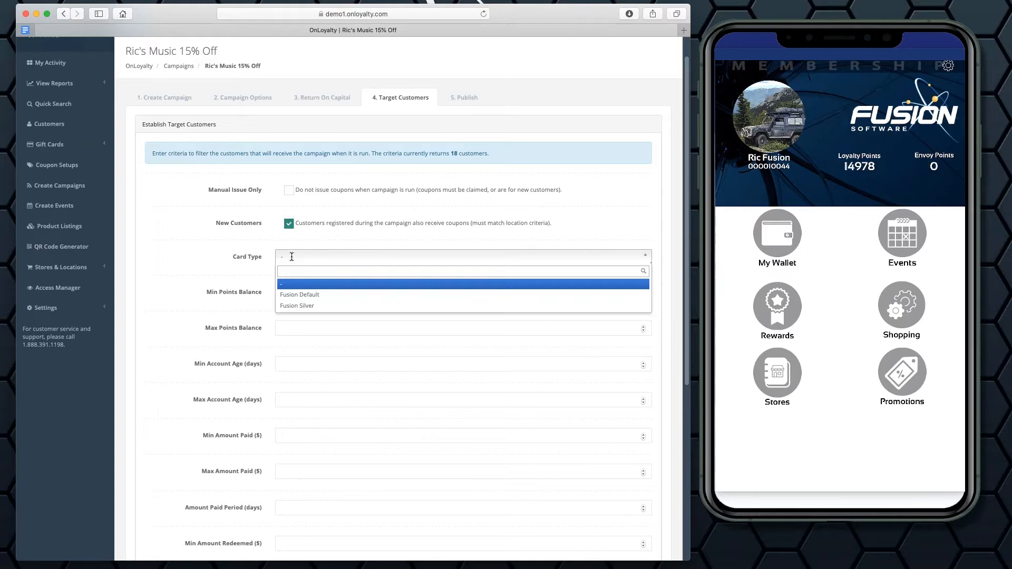
click(253, 258)
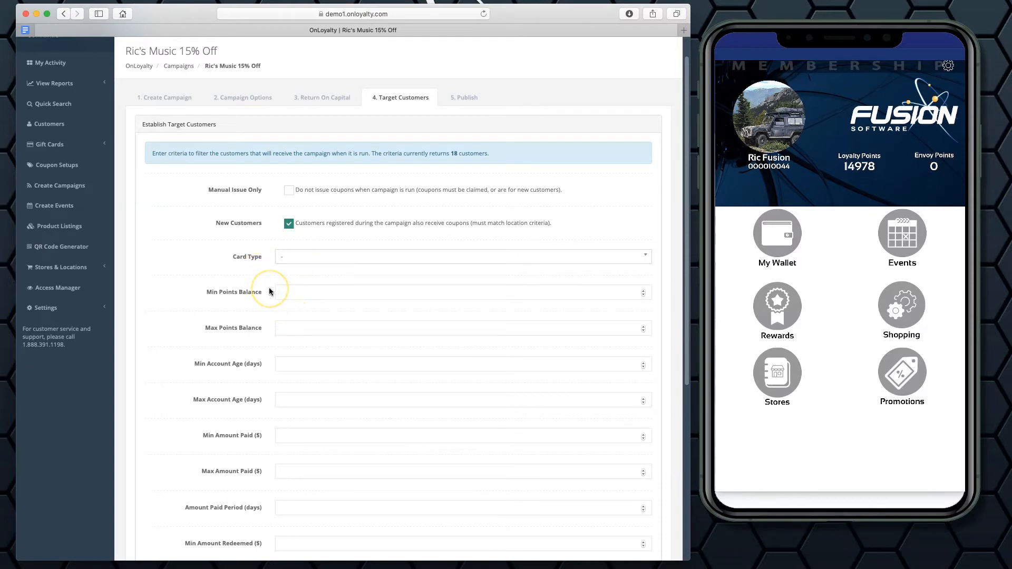
click(292, 257)
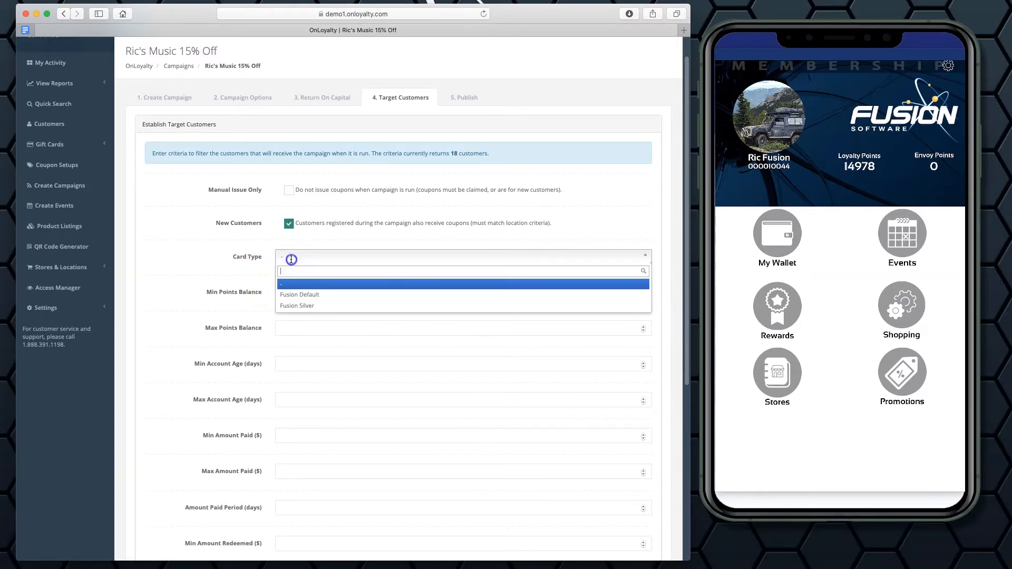
click(311, 297)
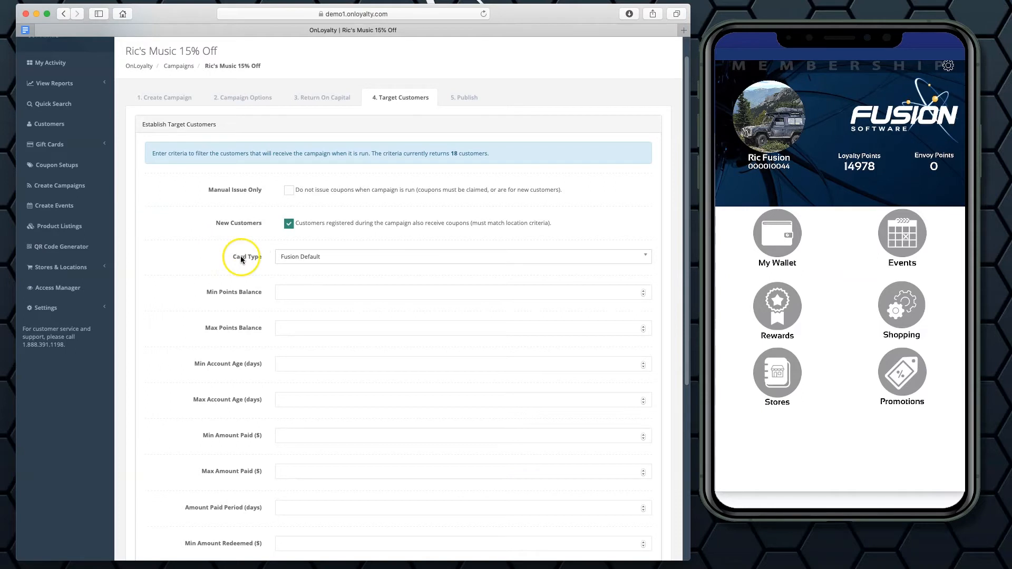
click(332, 256)
click(296, 262)
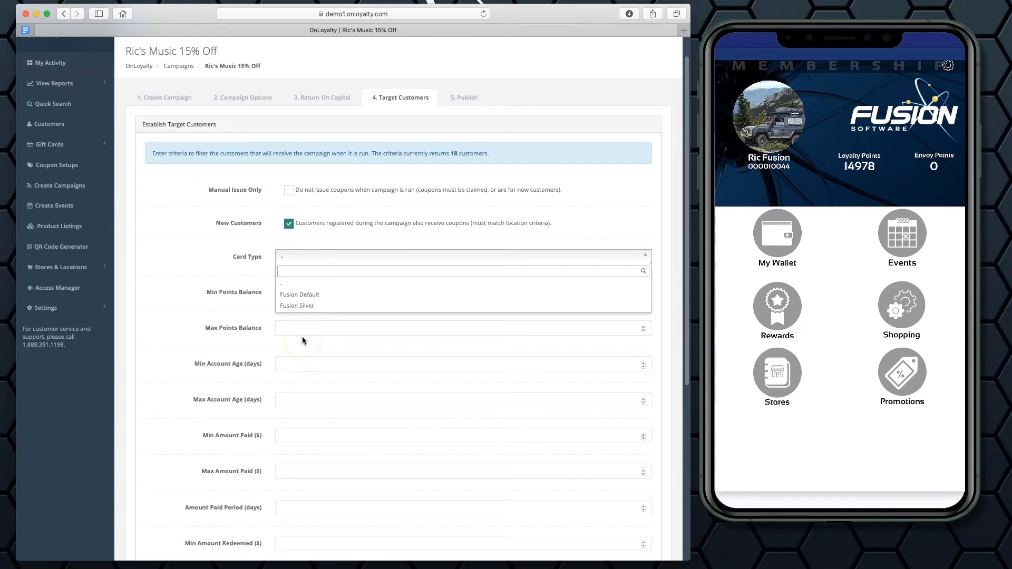
click(253, 271)
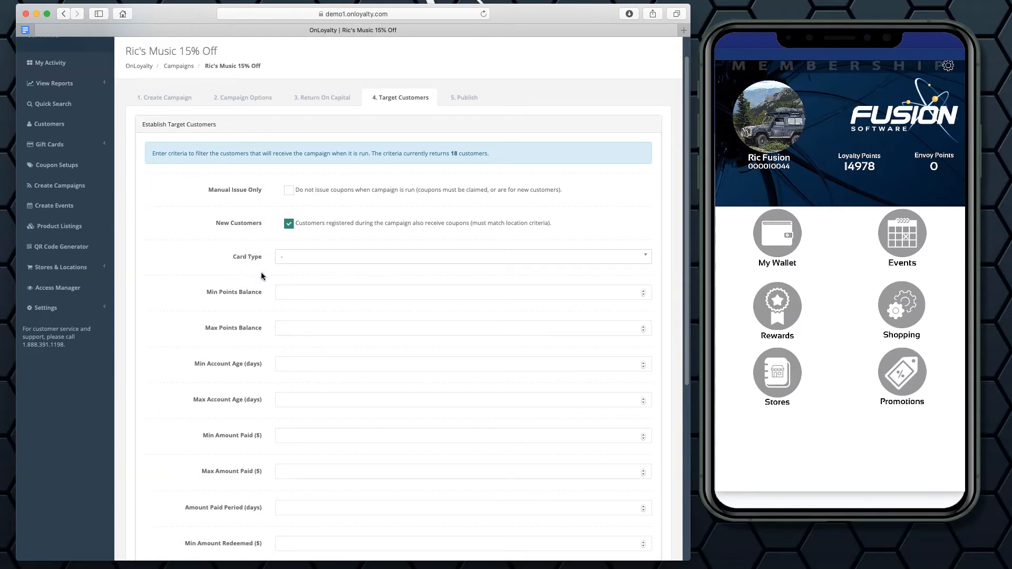
- Review the remaining target customer criteria, including points balance, account age, amounts paid and redeemed, phone region, city and state
scroll(248, 283, down, 1)
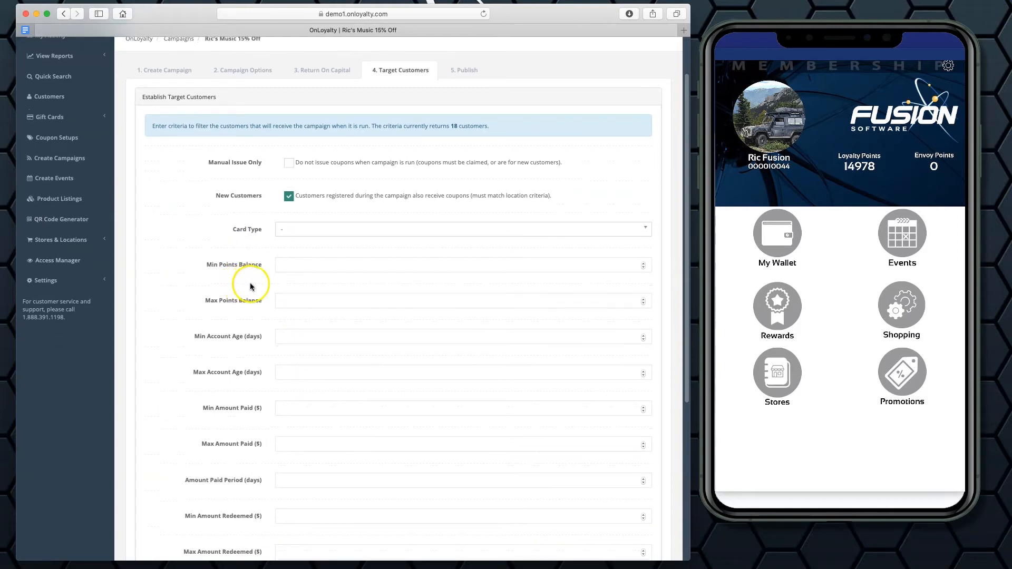
scroll(240, 284, down, 1)
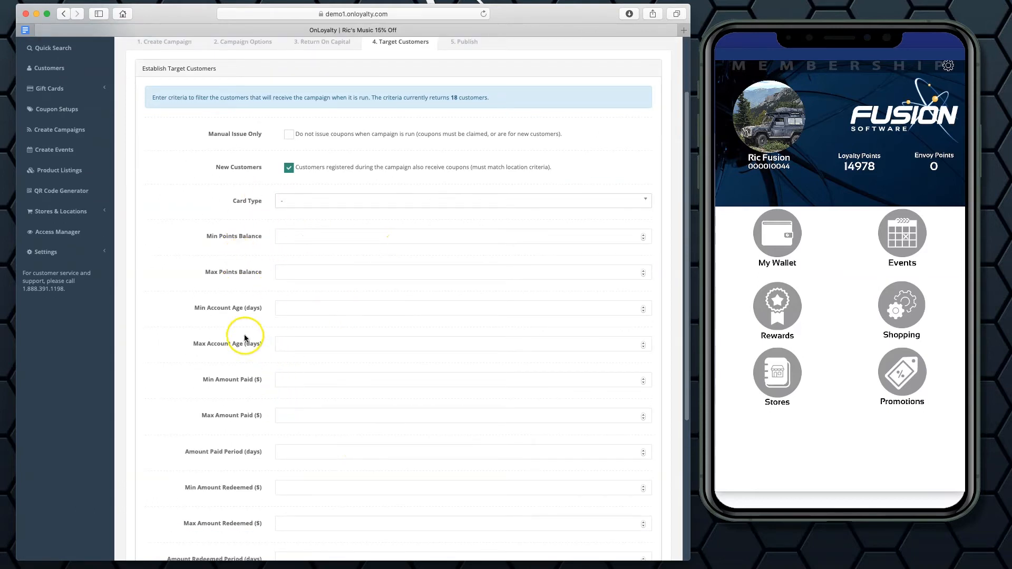
click(295, 272)
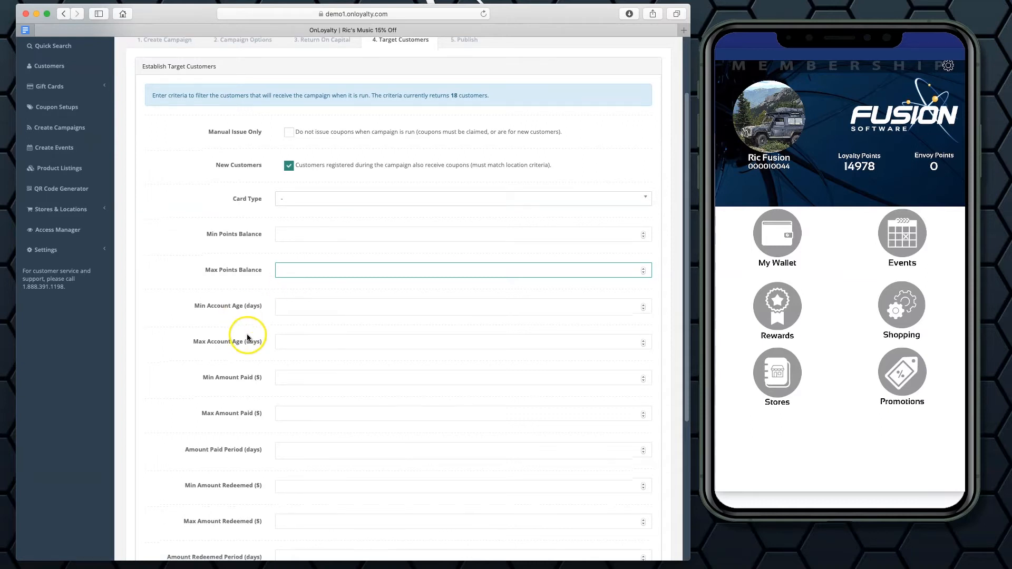
scroll(248, 316, down, 1)
scroll(292, 318, down, 3)
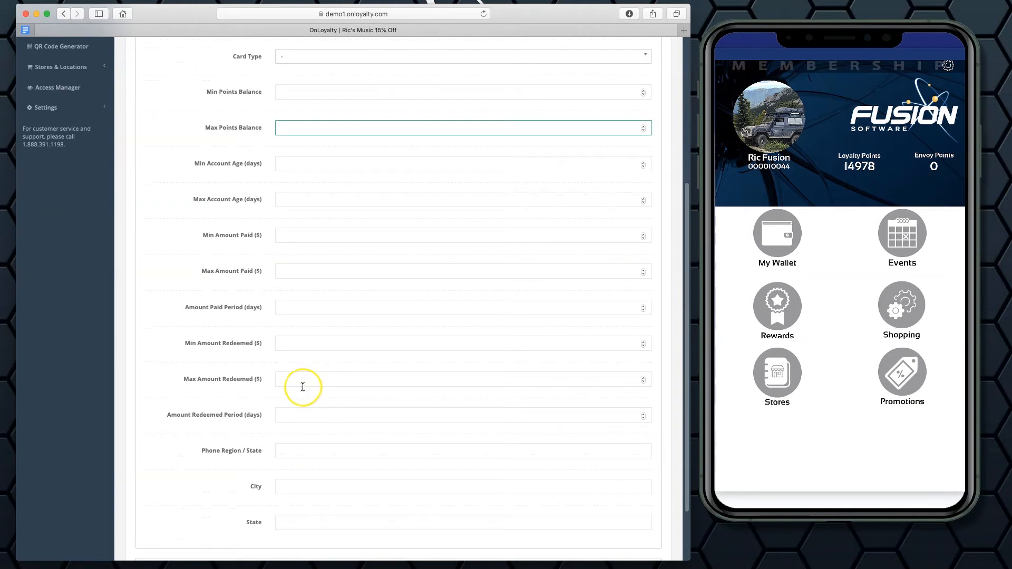
scroll(304, 380, up, 6)
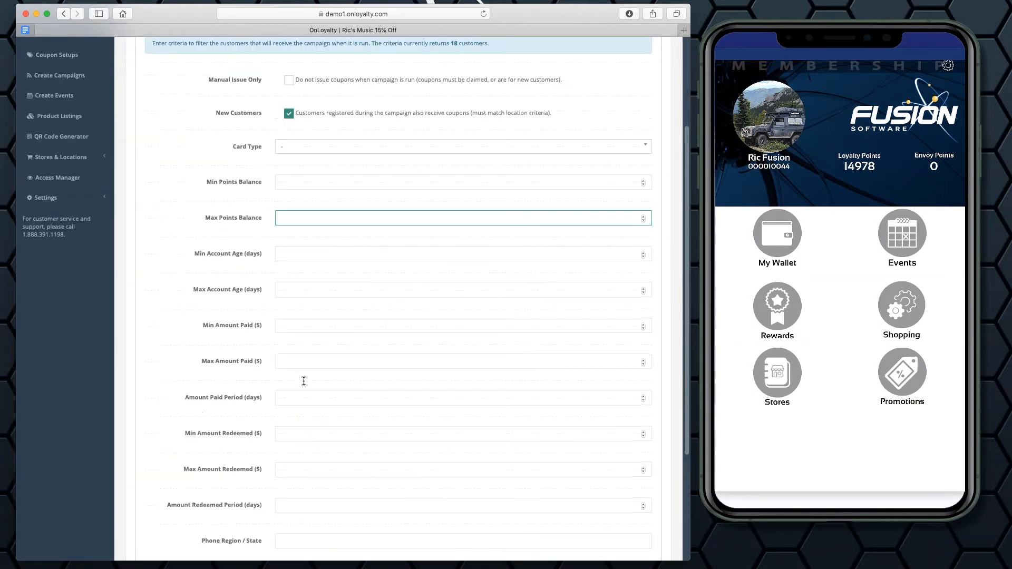
- Continue past the target customer criteria, mark the campaign as ready to publish and submit it
click(294, 354)
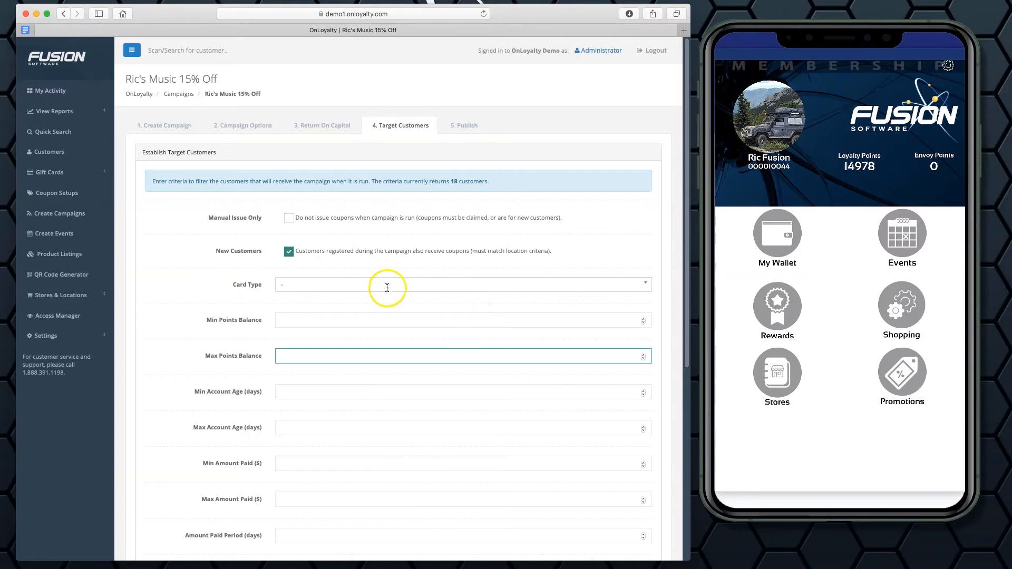
scroll(411, 359, down, 6)
click(289, 499)
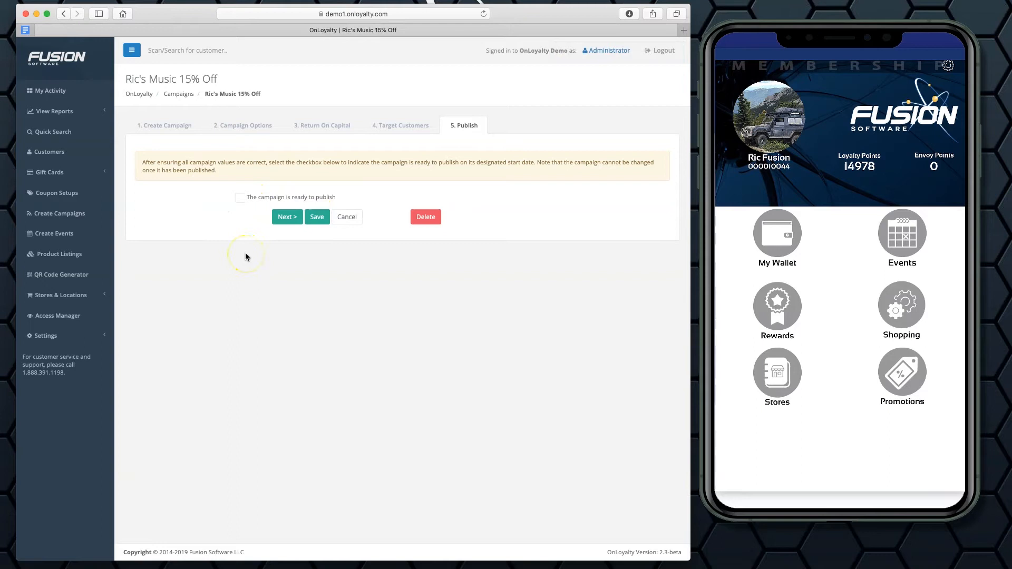
click(240, 198)
click(287, 217)
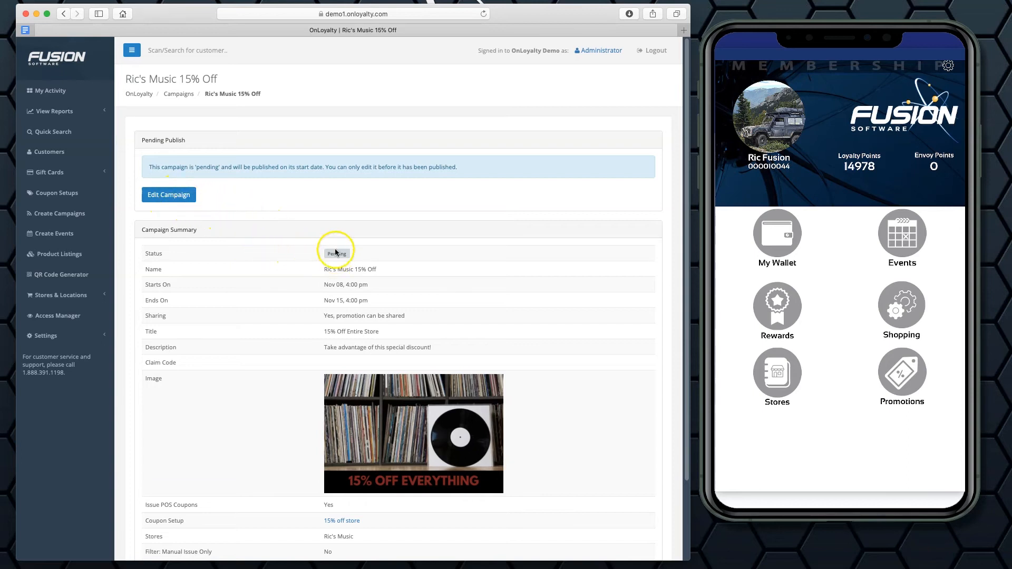
- Return to the campaigns list and check the status of the Ric's Music 15% Off campaign
click(184, 94)
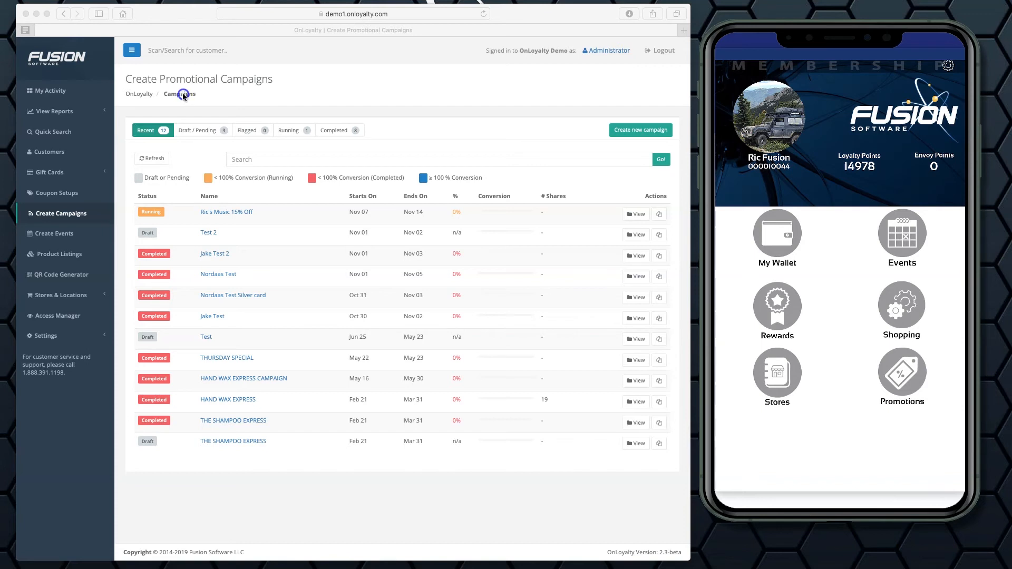
click(234, 212)
scroll(857, 161, up, 5)
- Switch to the mobile membership app and open the 15% Off Entire Store offer under Promotions
click(930, 386)
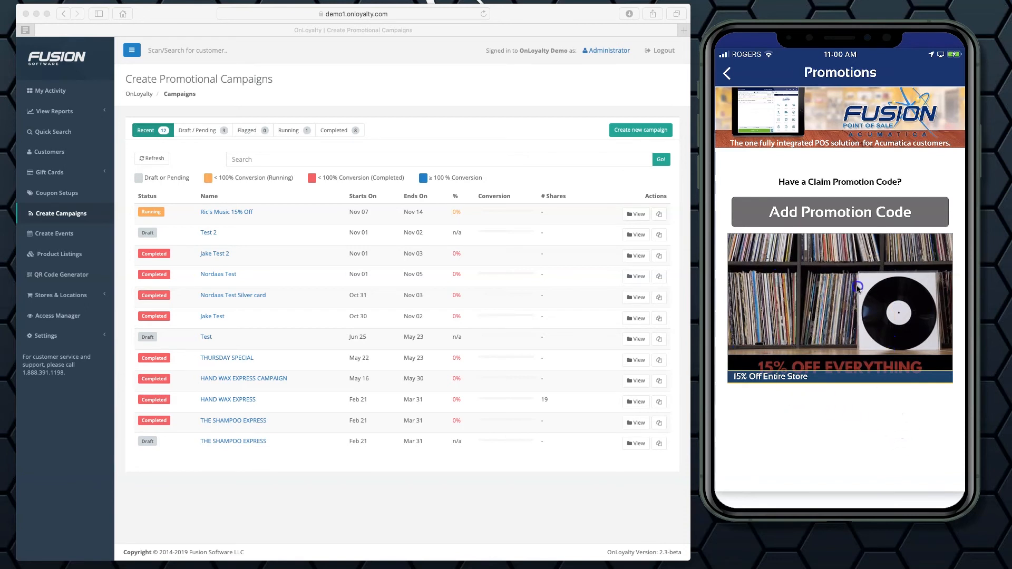
click(810, 315)
click(840, 307)
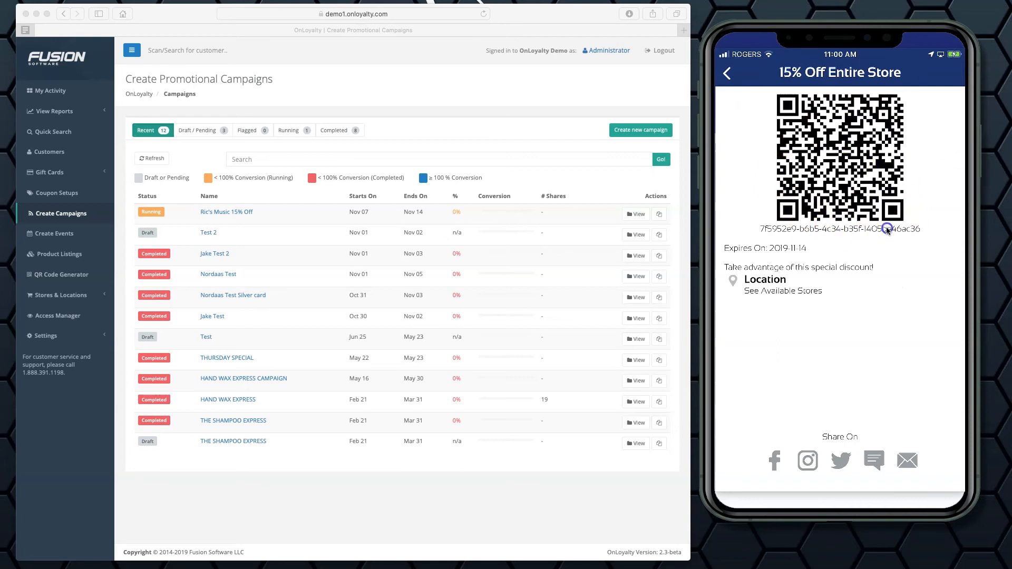
- Review the promotion's QR code, expiry date, description, store location and sharing options in the mobile app
click(764, 277)
click(799, 247)
click(820, 272)
click(878, 380)
click(836, 335)
click(865, 337)
click(799, 478)
- Preview sharing the 15% Off Entire Store promotion by text message, then cancel the message without sending it
click(876, 461)
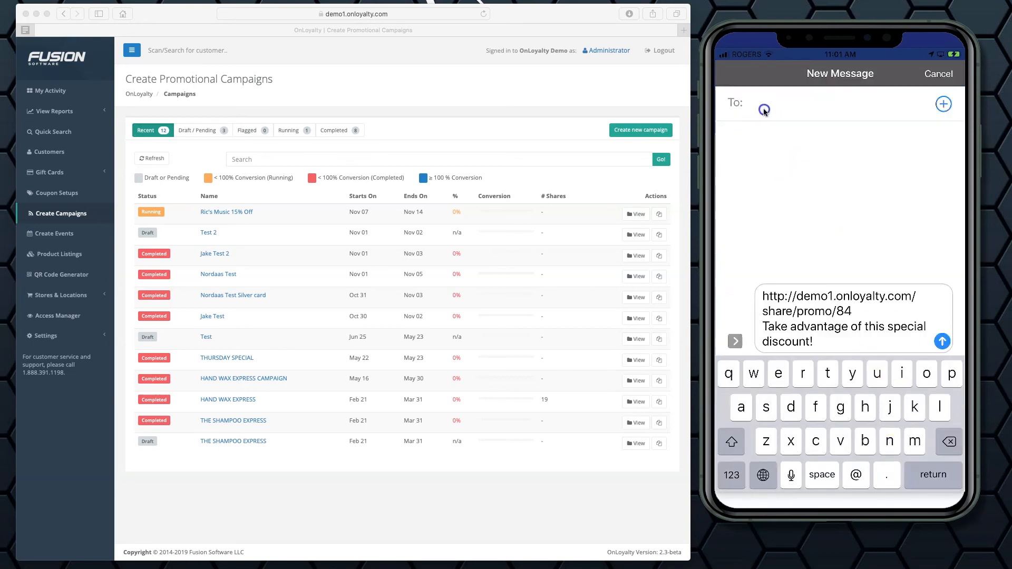
click(872, 108)
drag(759, 117, 856, 299)
click(938, 74)
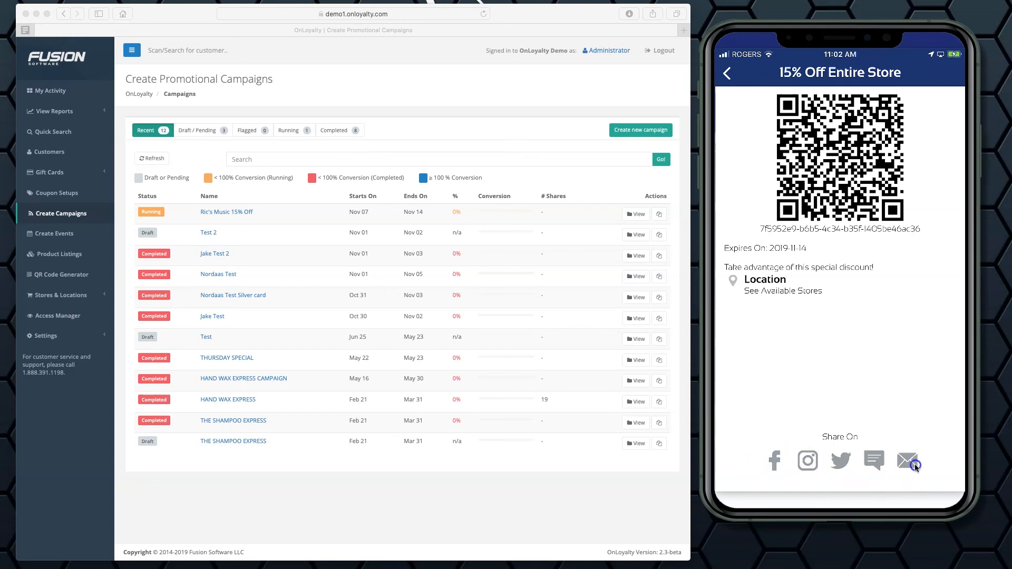
click(916, 437)
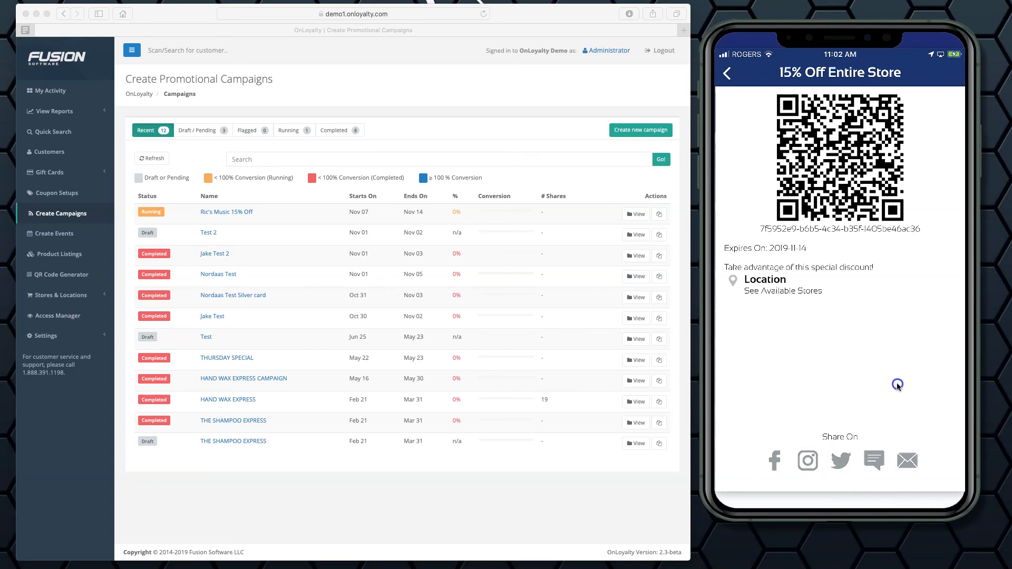